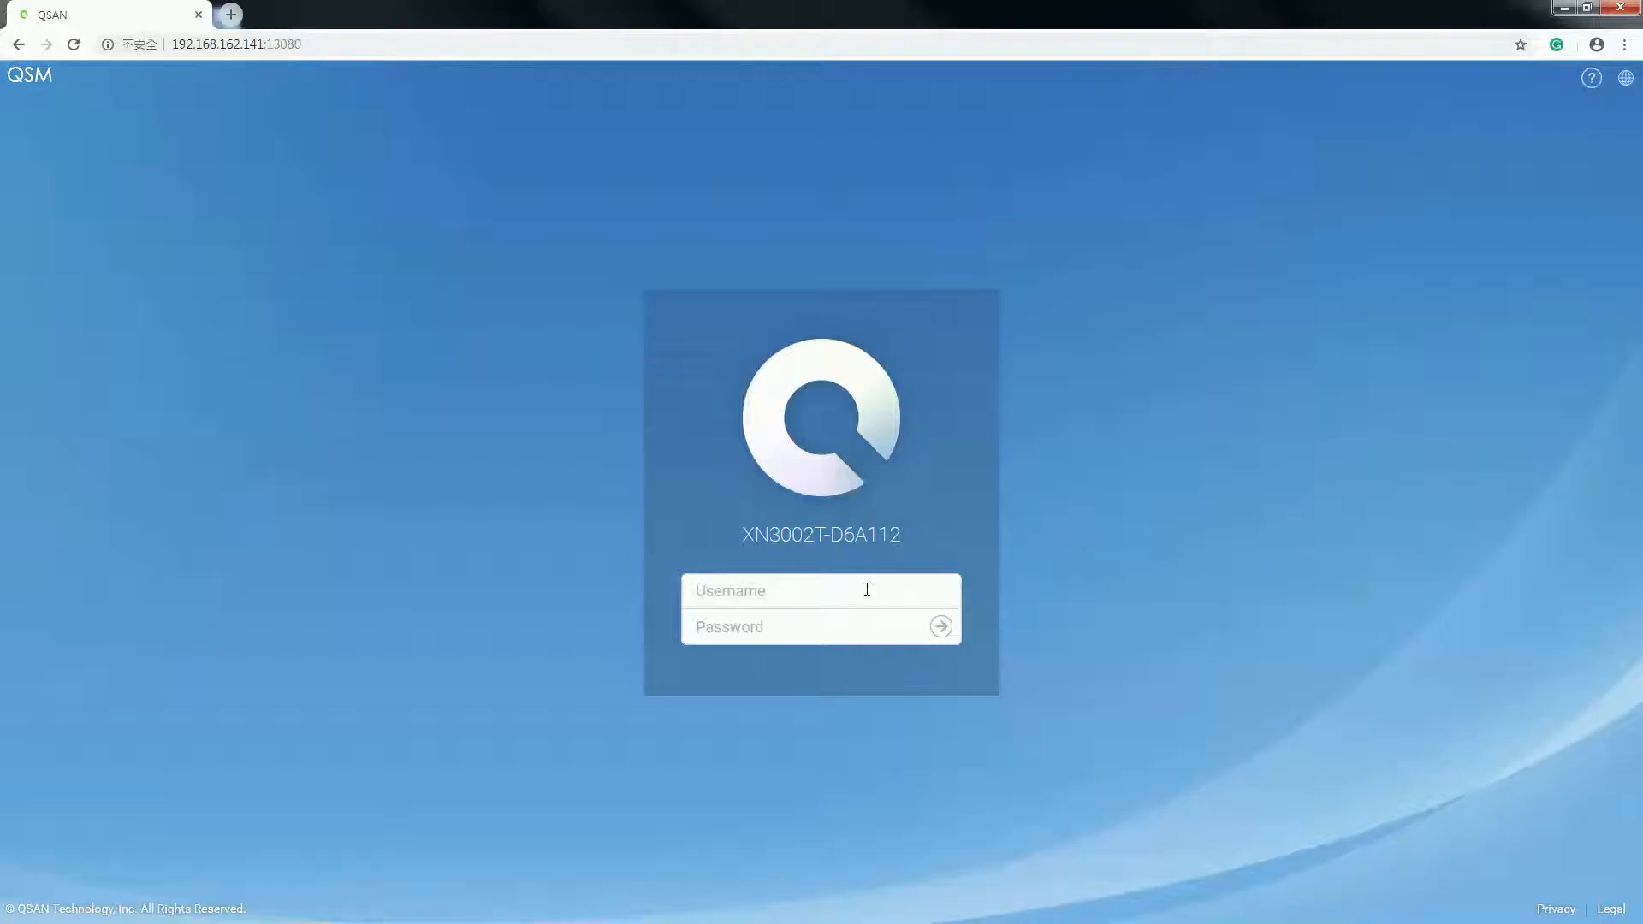
- Log in to the QSM web interface as admin with the account password
text(admin)
key(Tab)
text(1234)
key(Return)
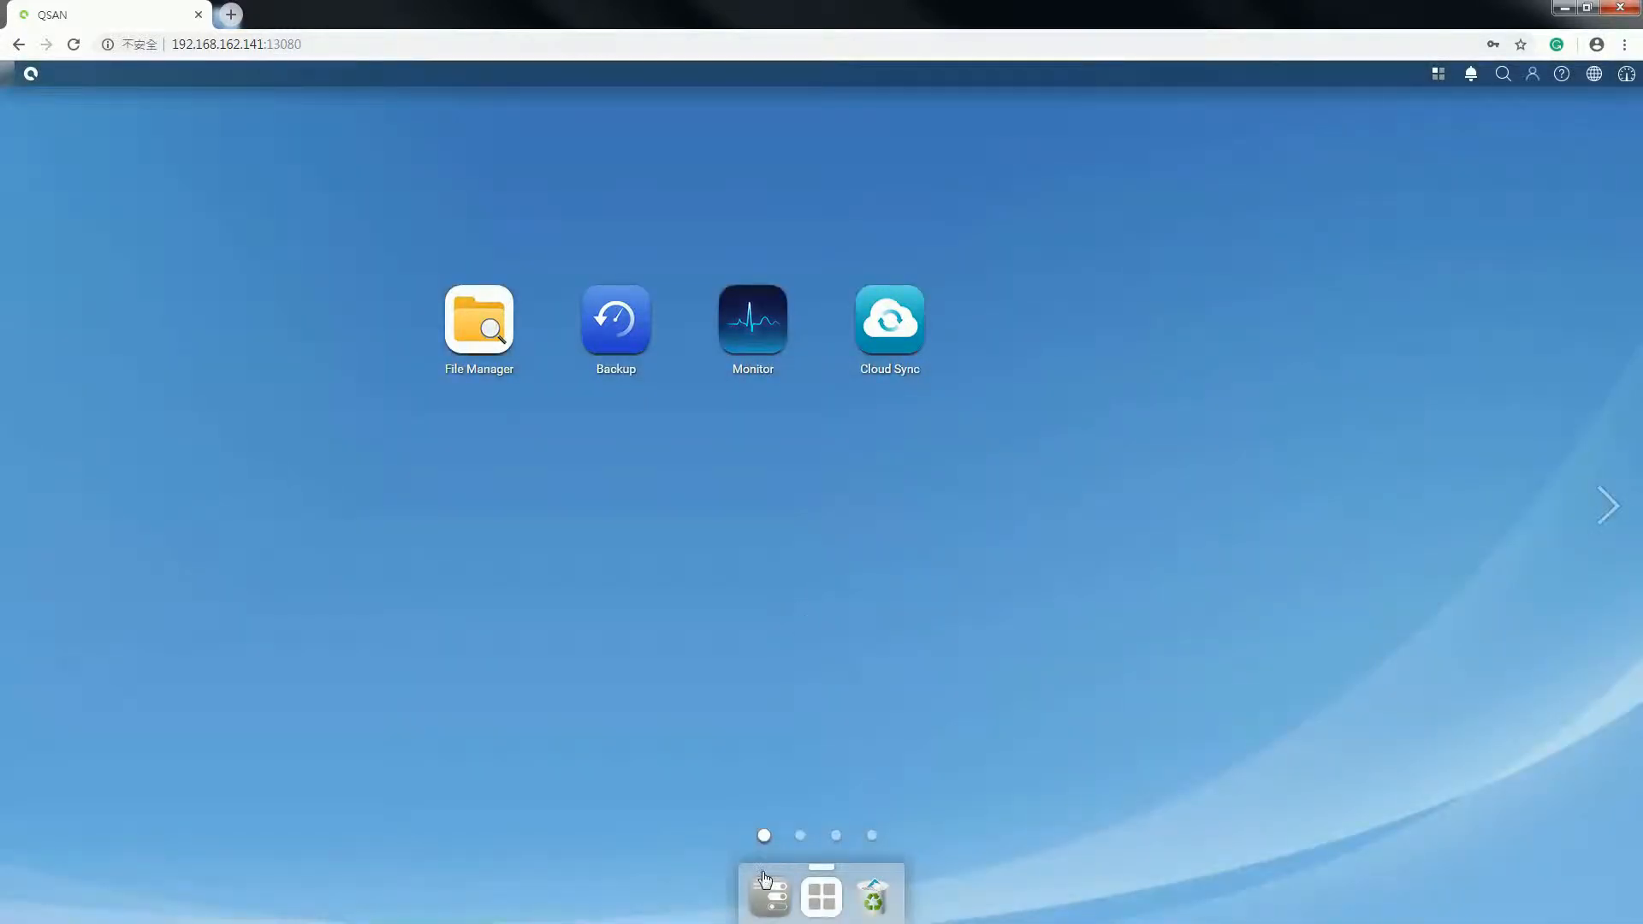
- Open the Shared Folder list under Control Panel's File Sharing > Folder
click(768, 890)
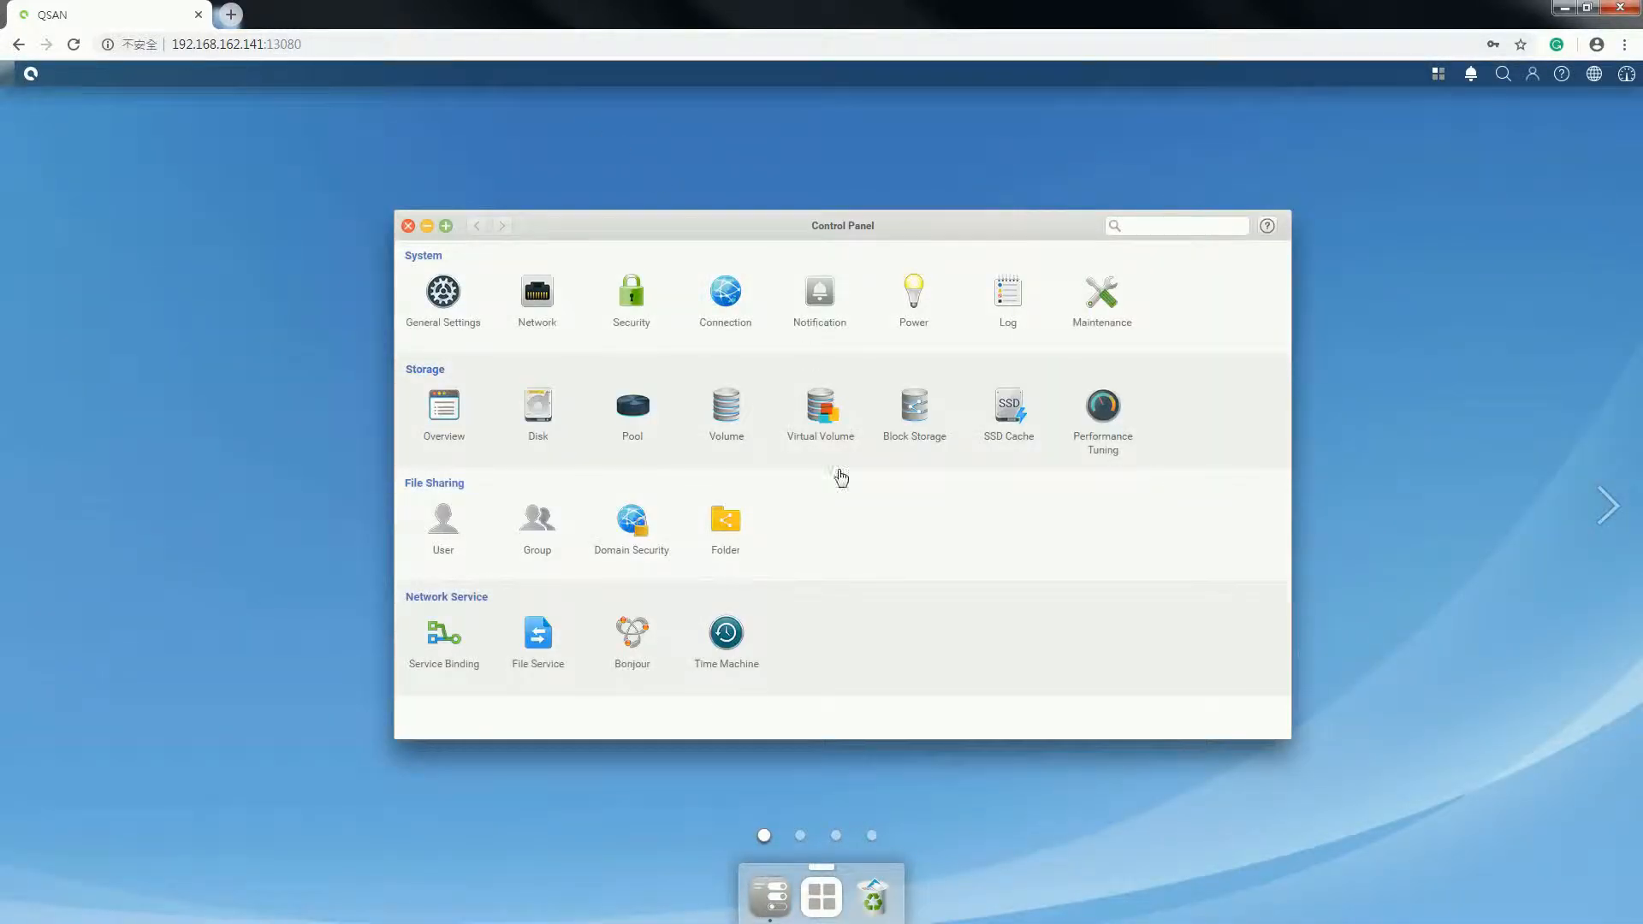
click(711, 532)
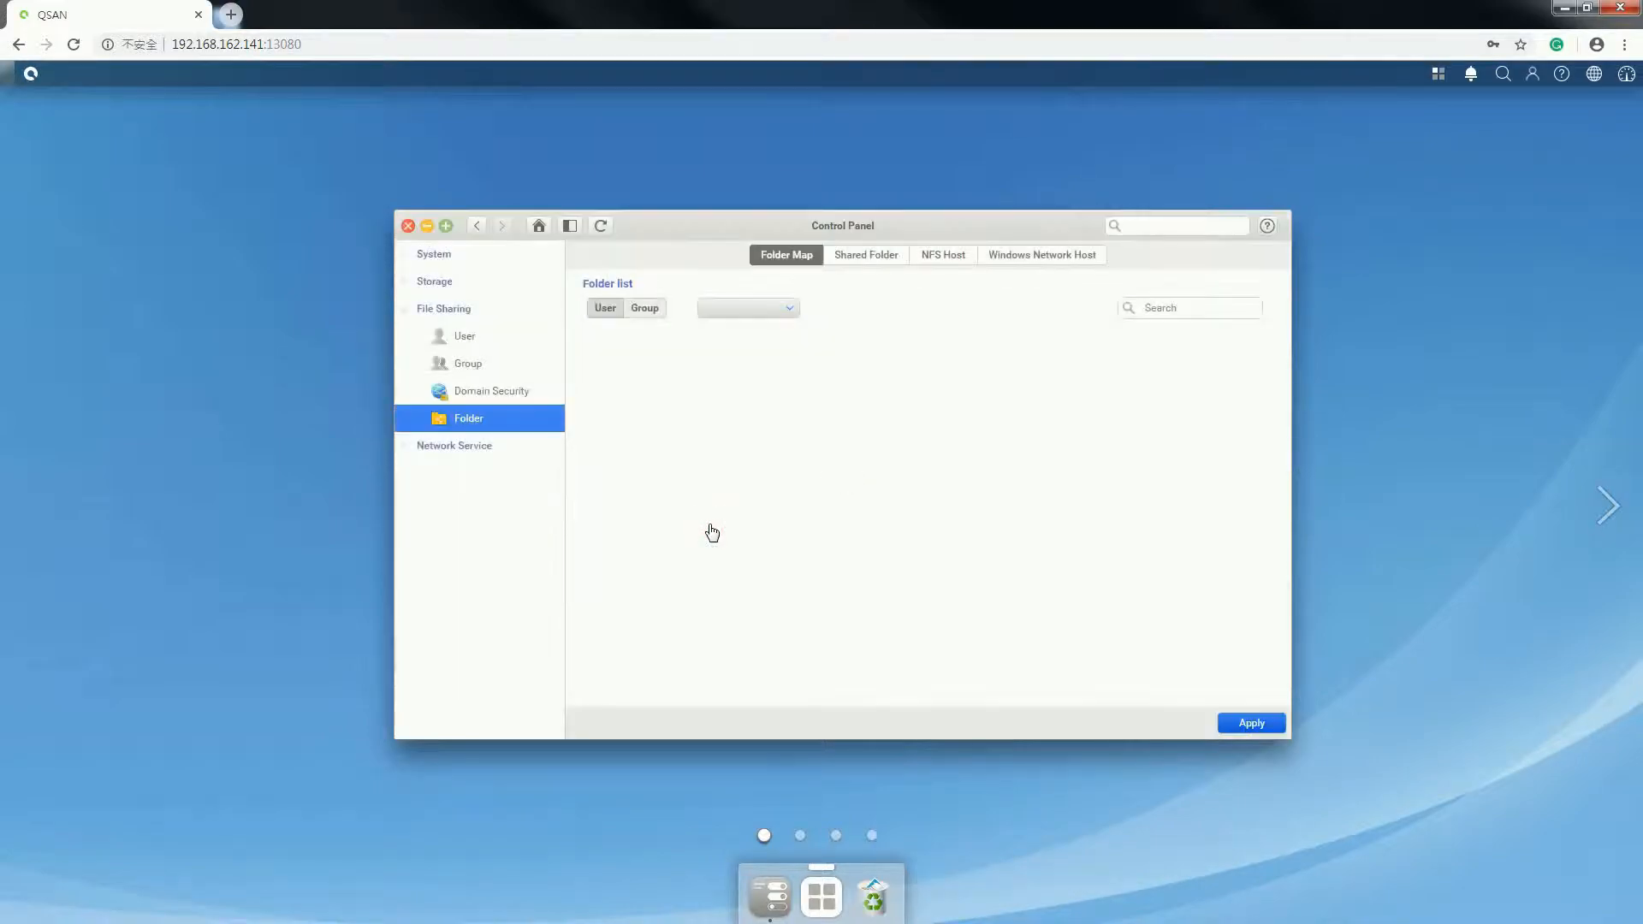
click(860, 263)
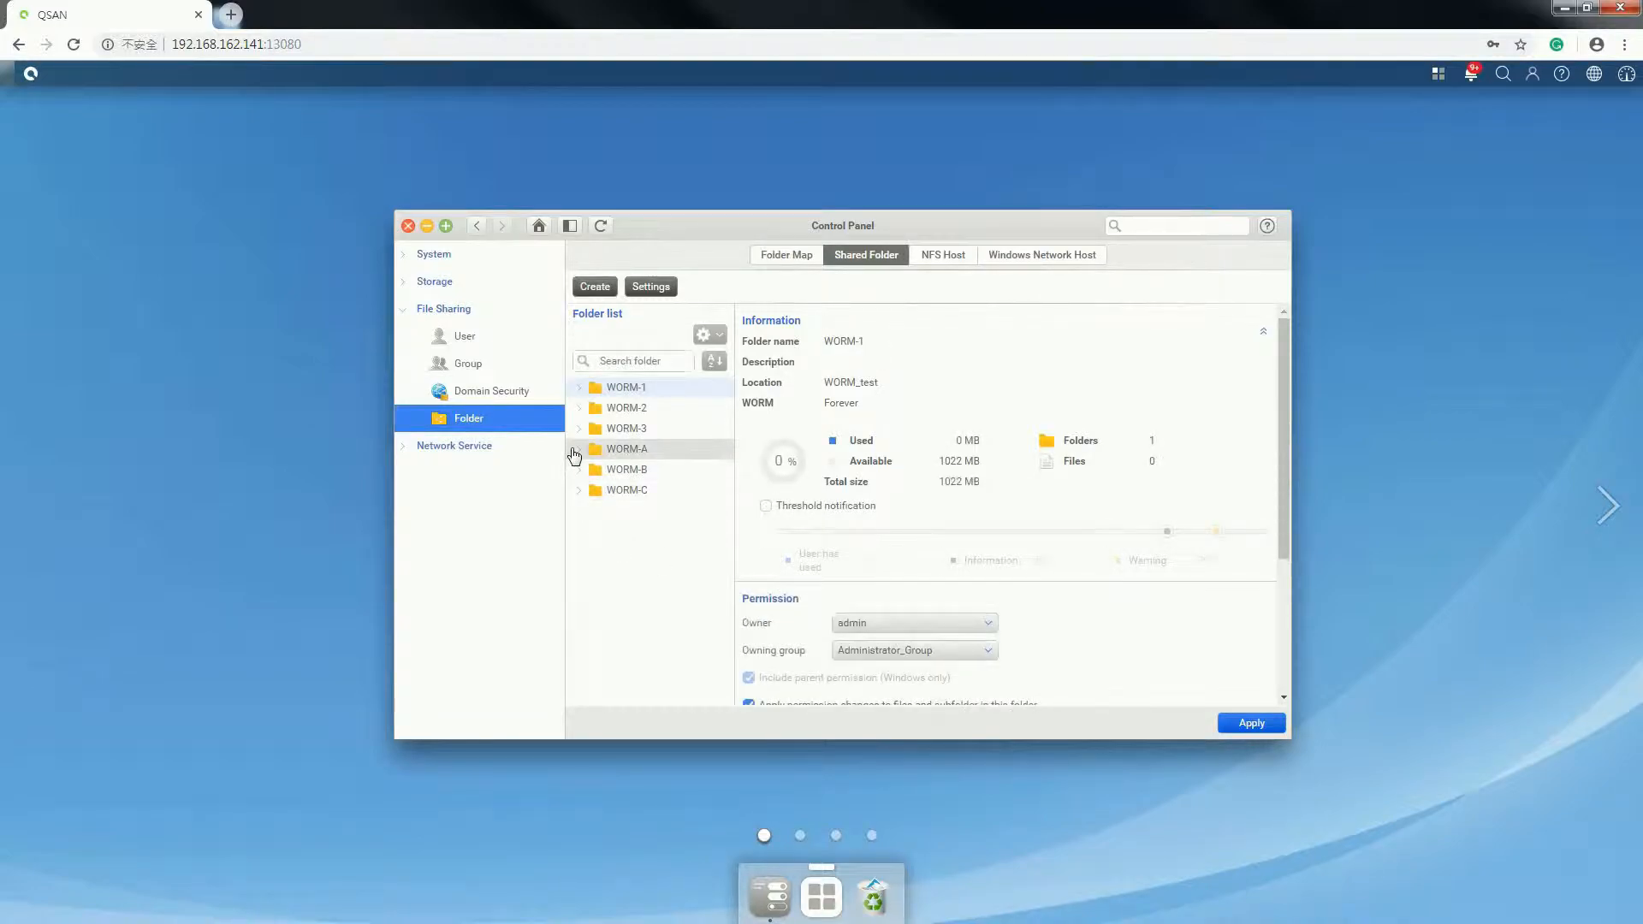
- Expand WORM-A, WORM-B and WORM-C, then show WORM-A's folder details
click(576, 451)
click(573, 487)
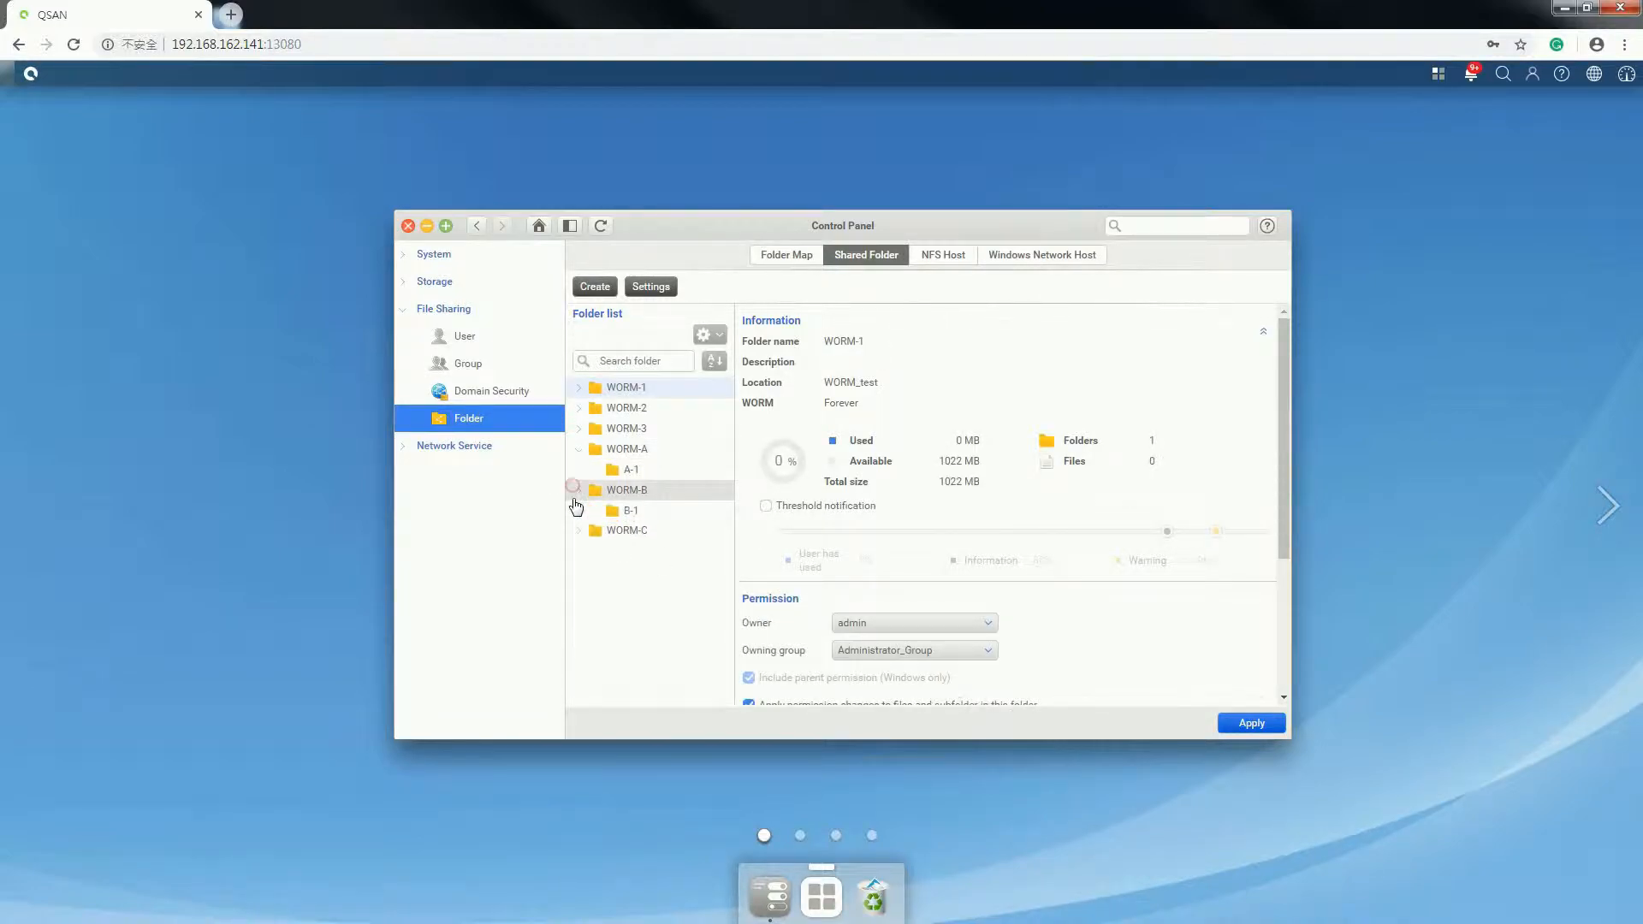
click(573, 537)
click(579, 531)
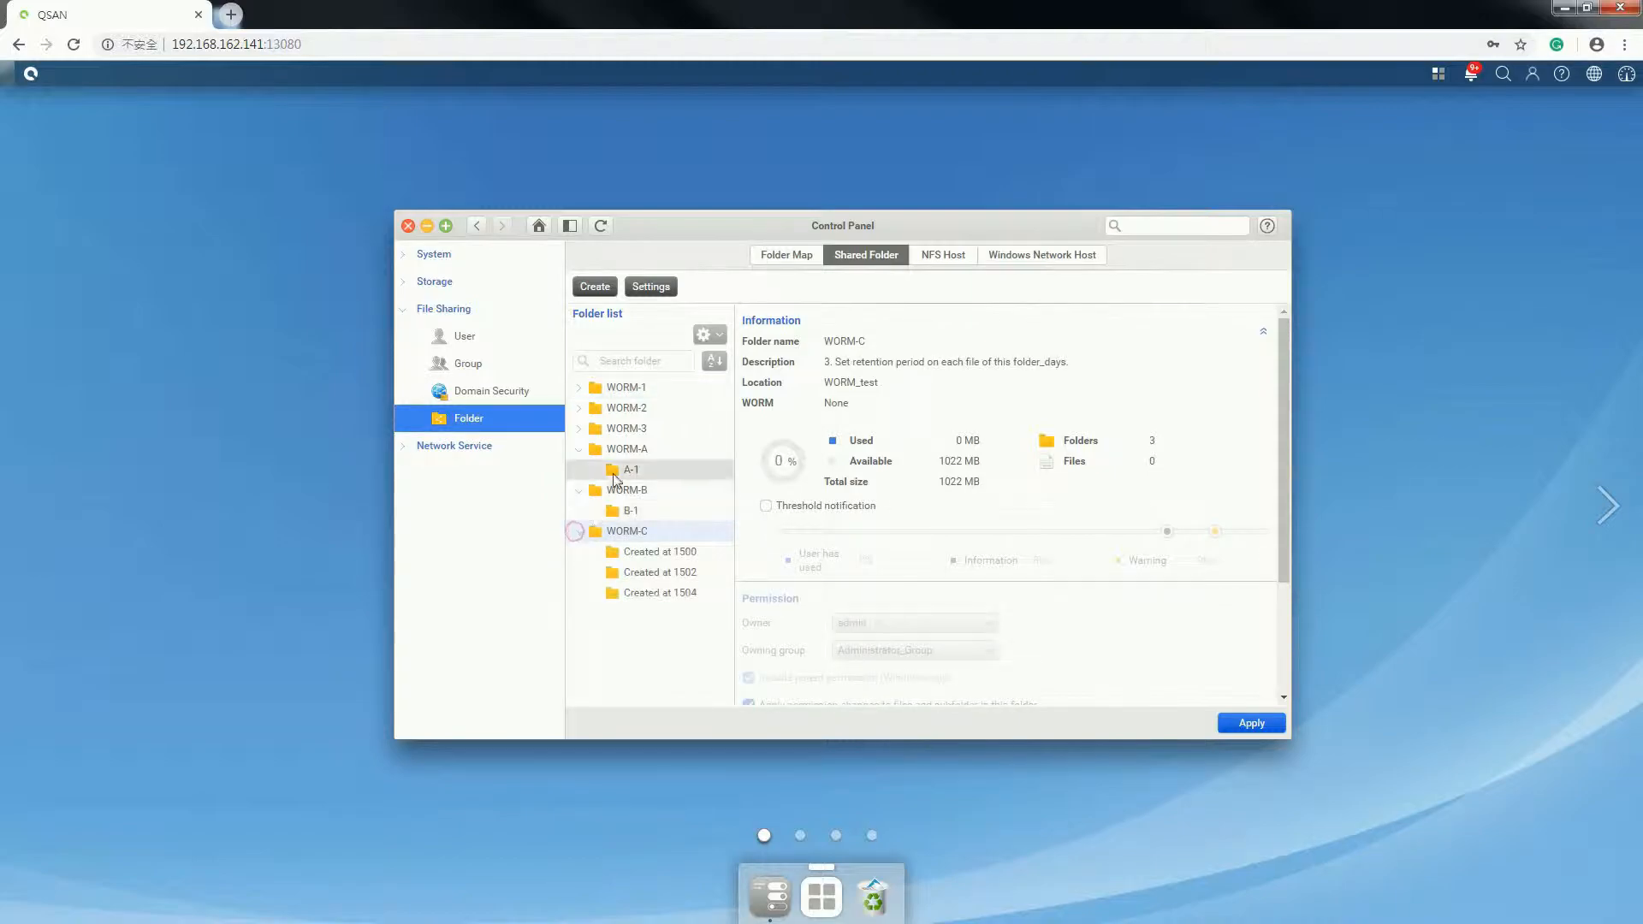
click(631, 451)
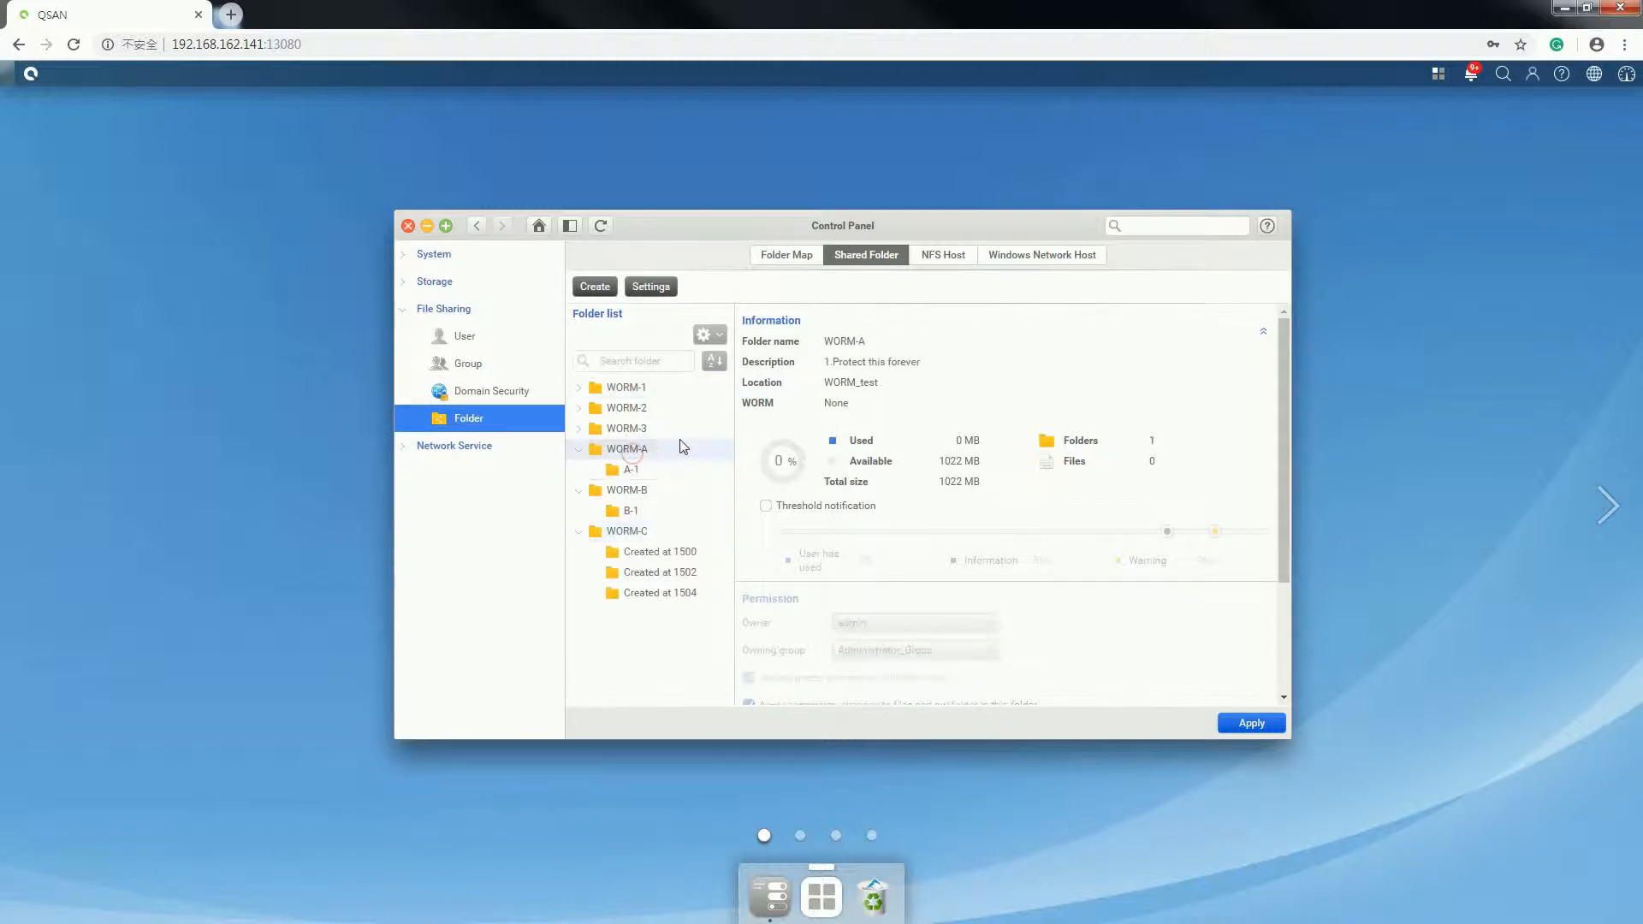
- Enable 'Protect this forever' WORM protection on WORM-A and authorise it with admin credentials
click(707, 334)
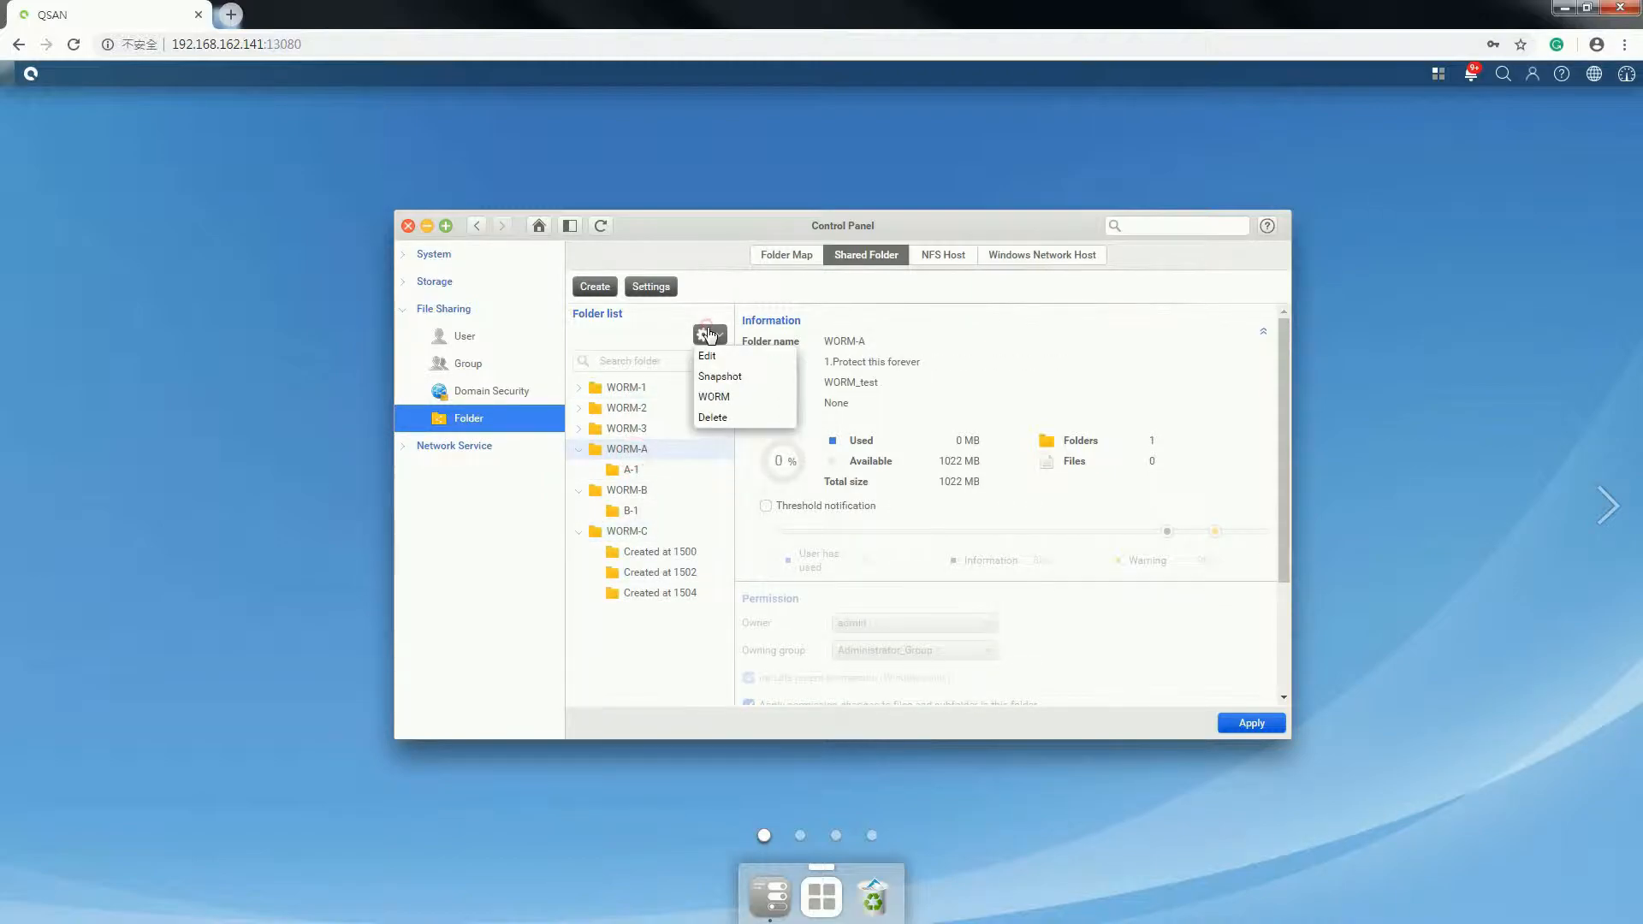
click(745, 398)
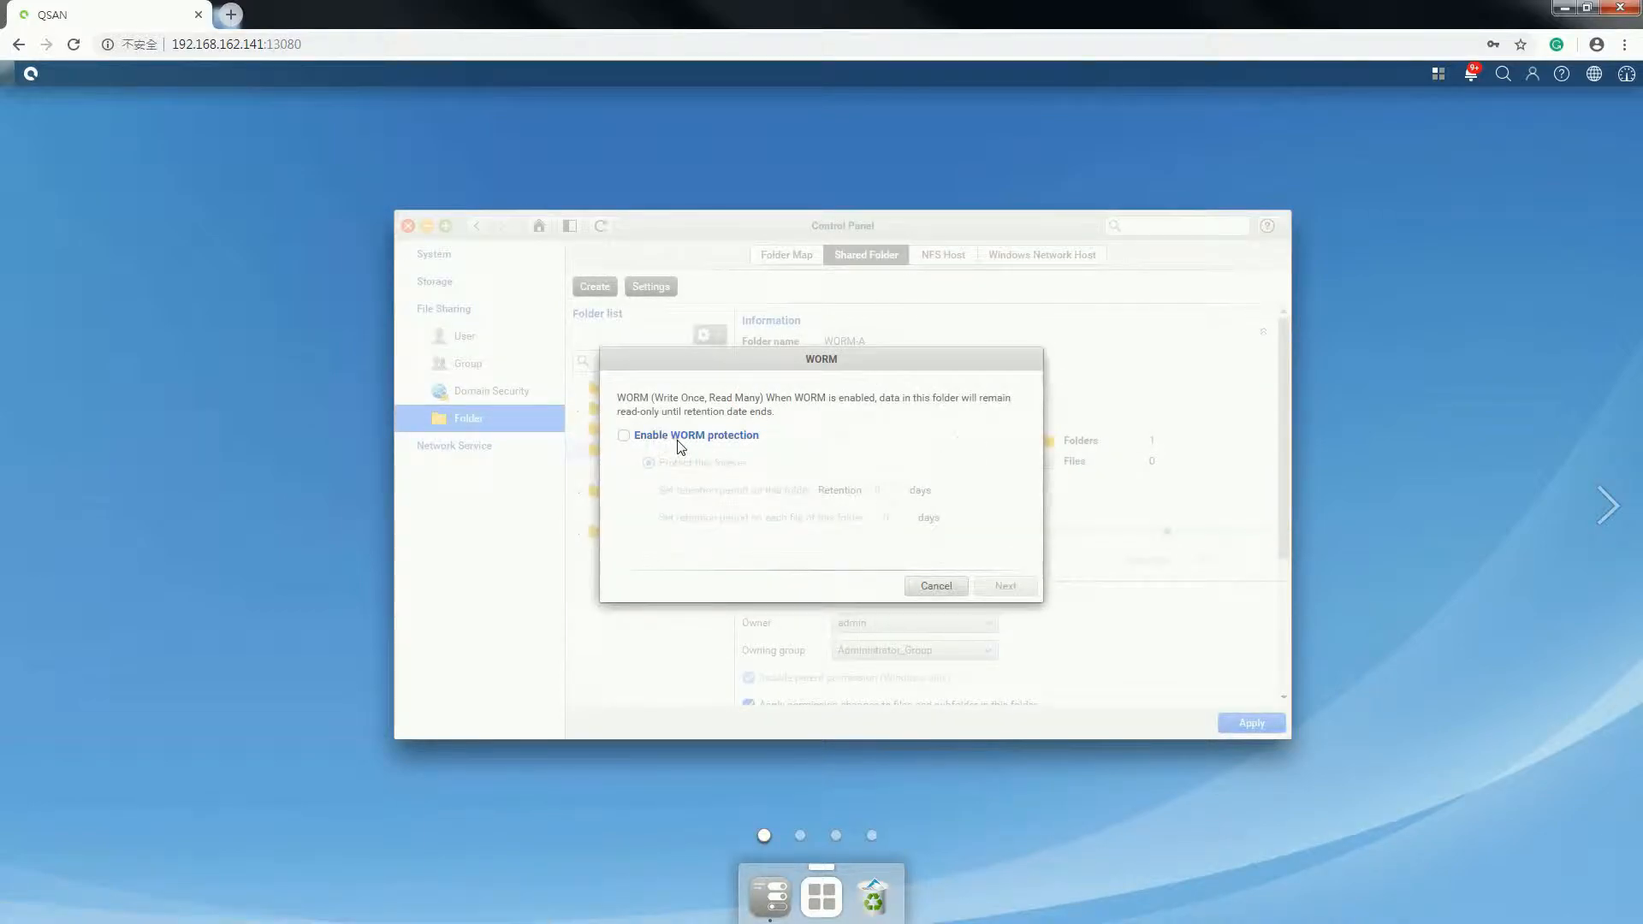
click(678, 438)
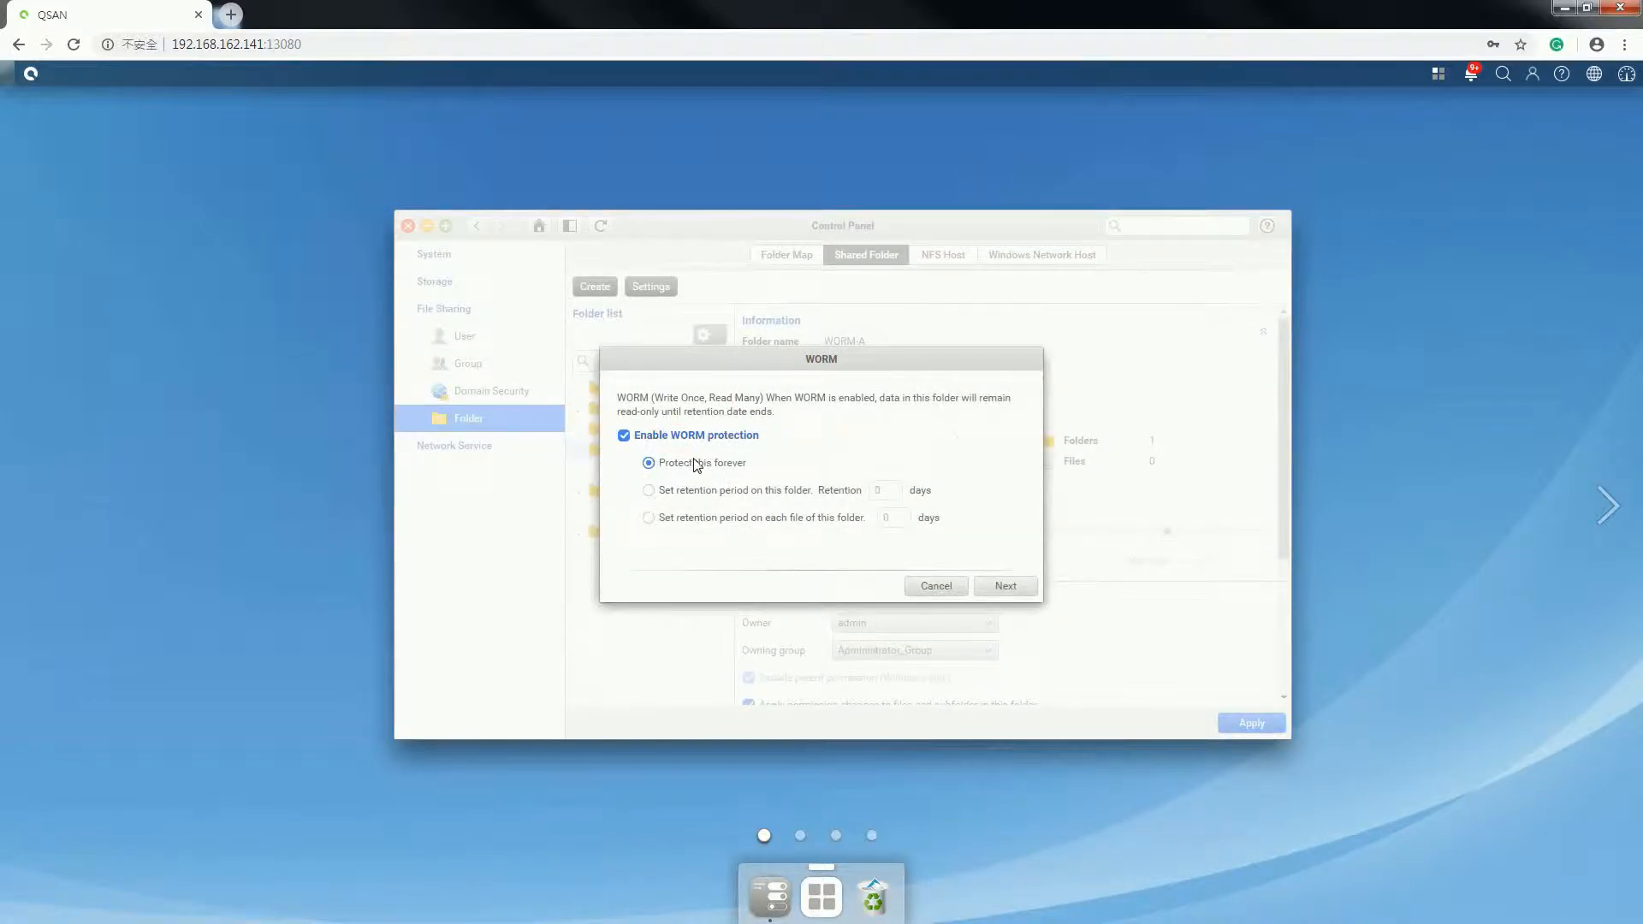
click(1006, 585)
click(1005, 587)
click(804, 456)
text(admin)
key(Tab)
text(1)
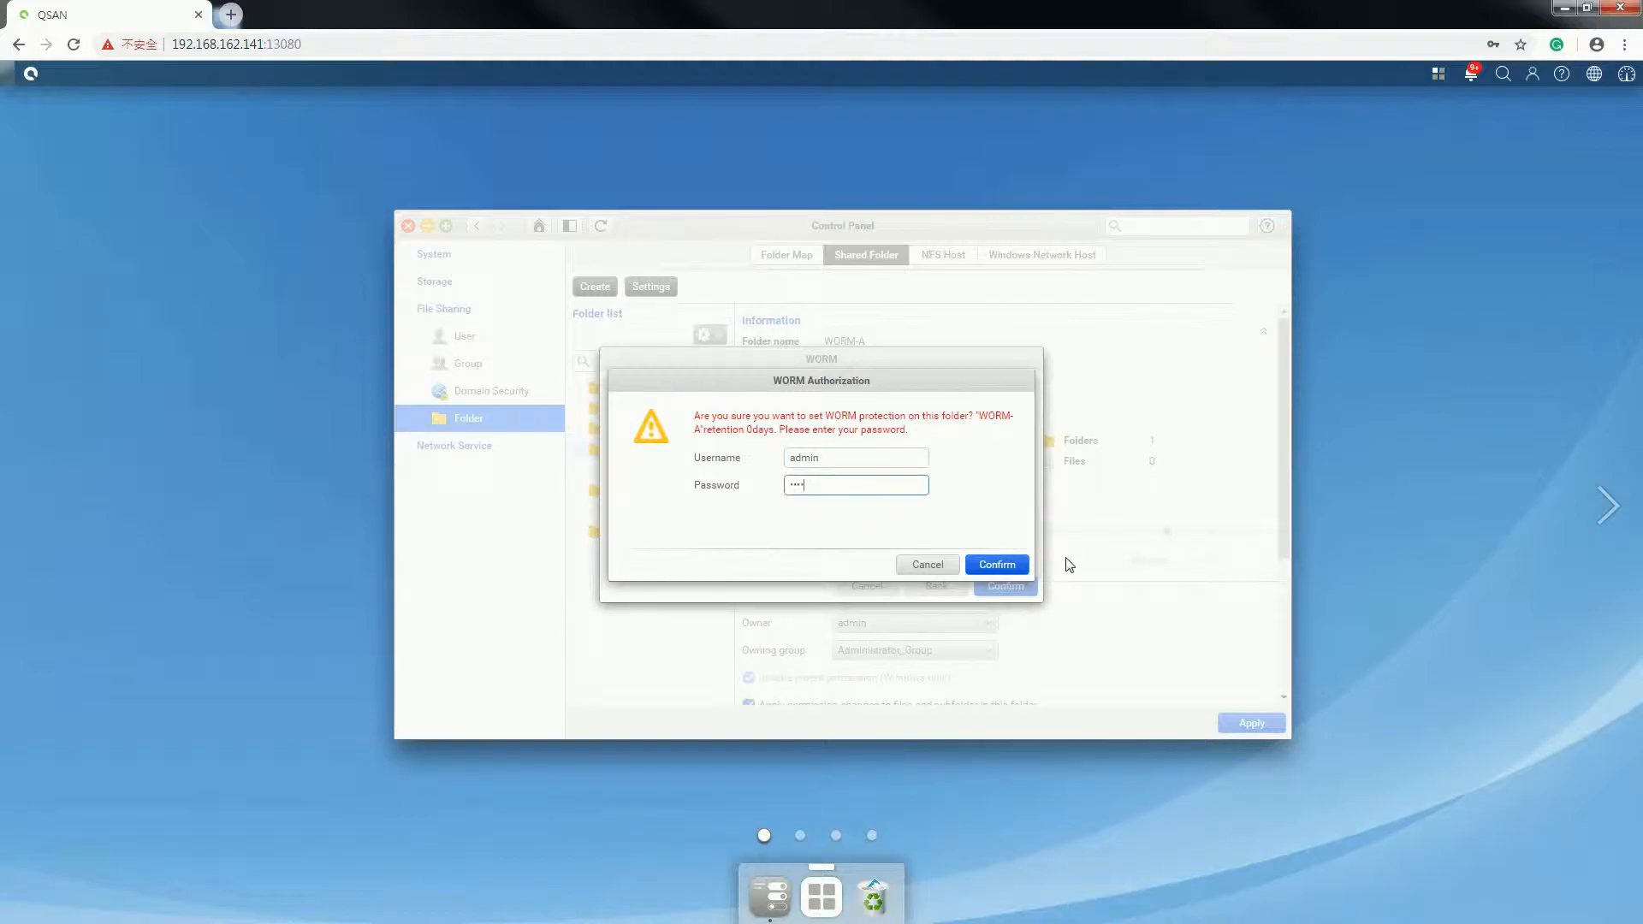
click(997, 566)
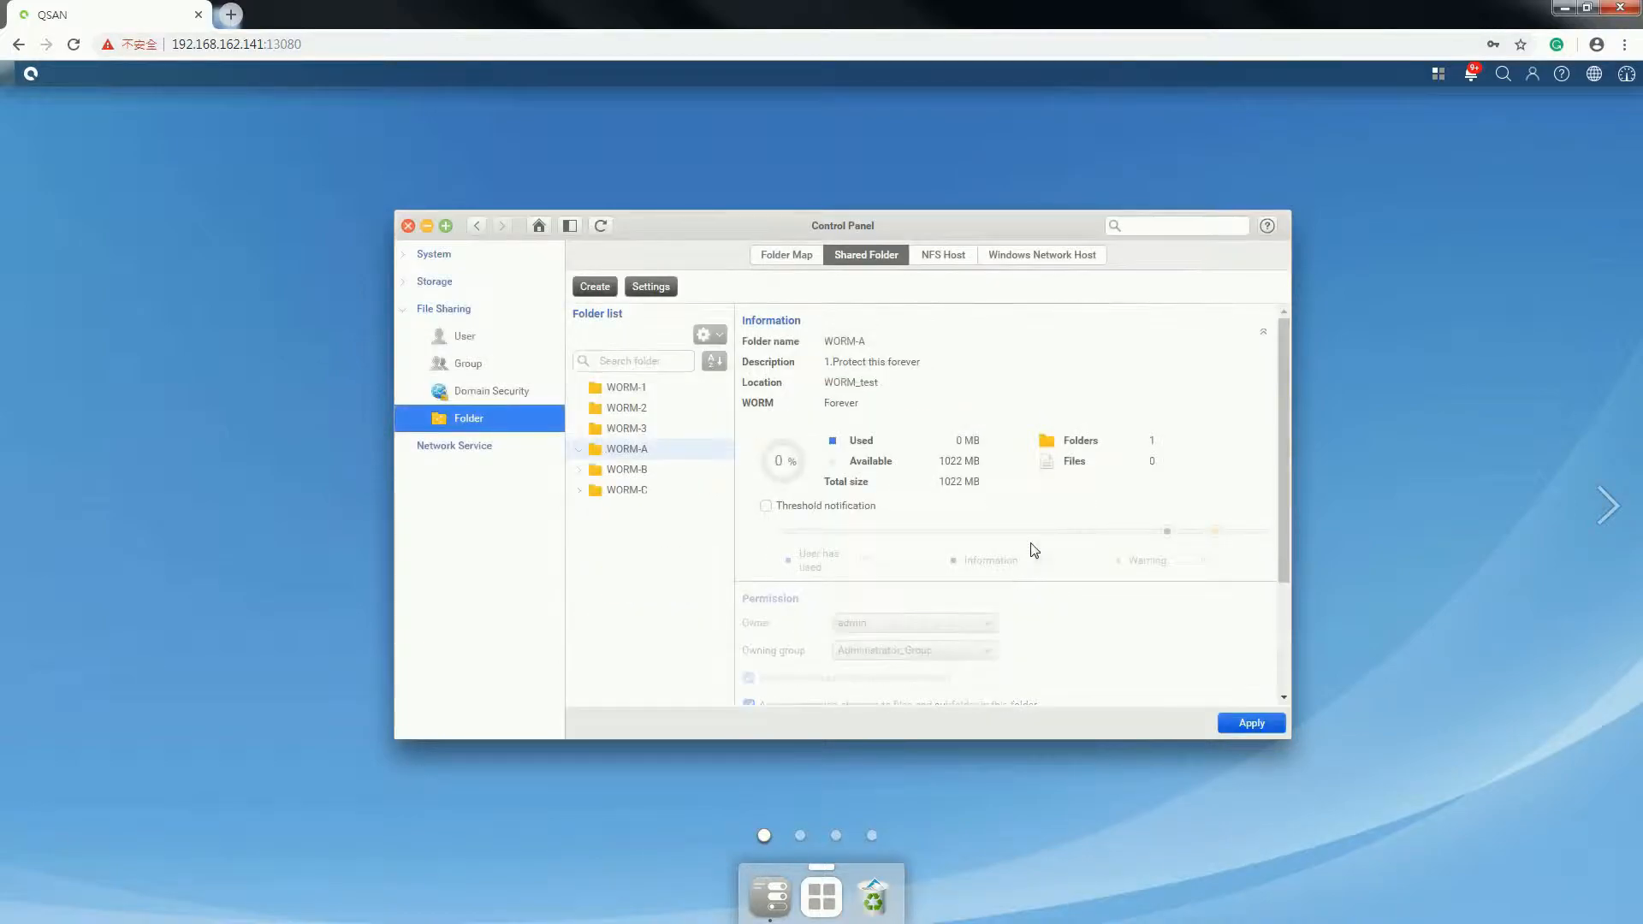
- Try deleting WORM-A and dismiss the resulting WORM protection error
click(579, 449)
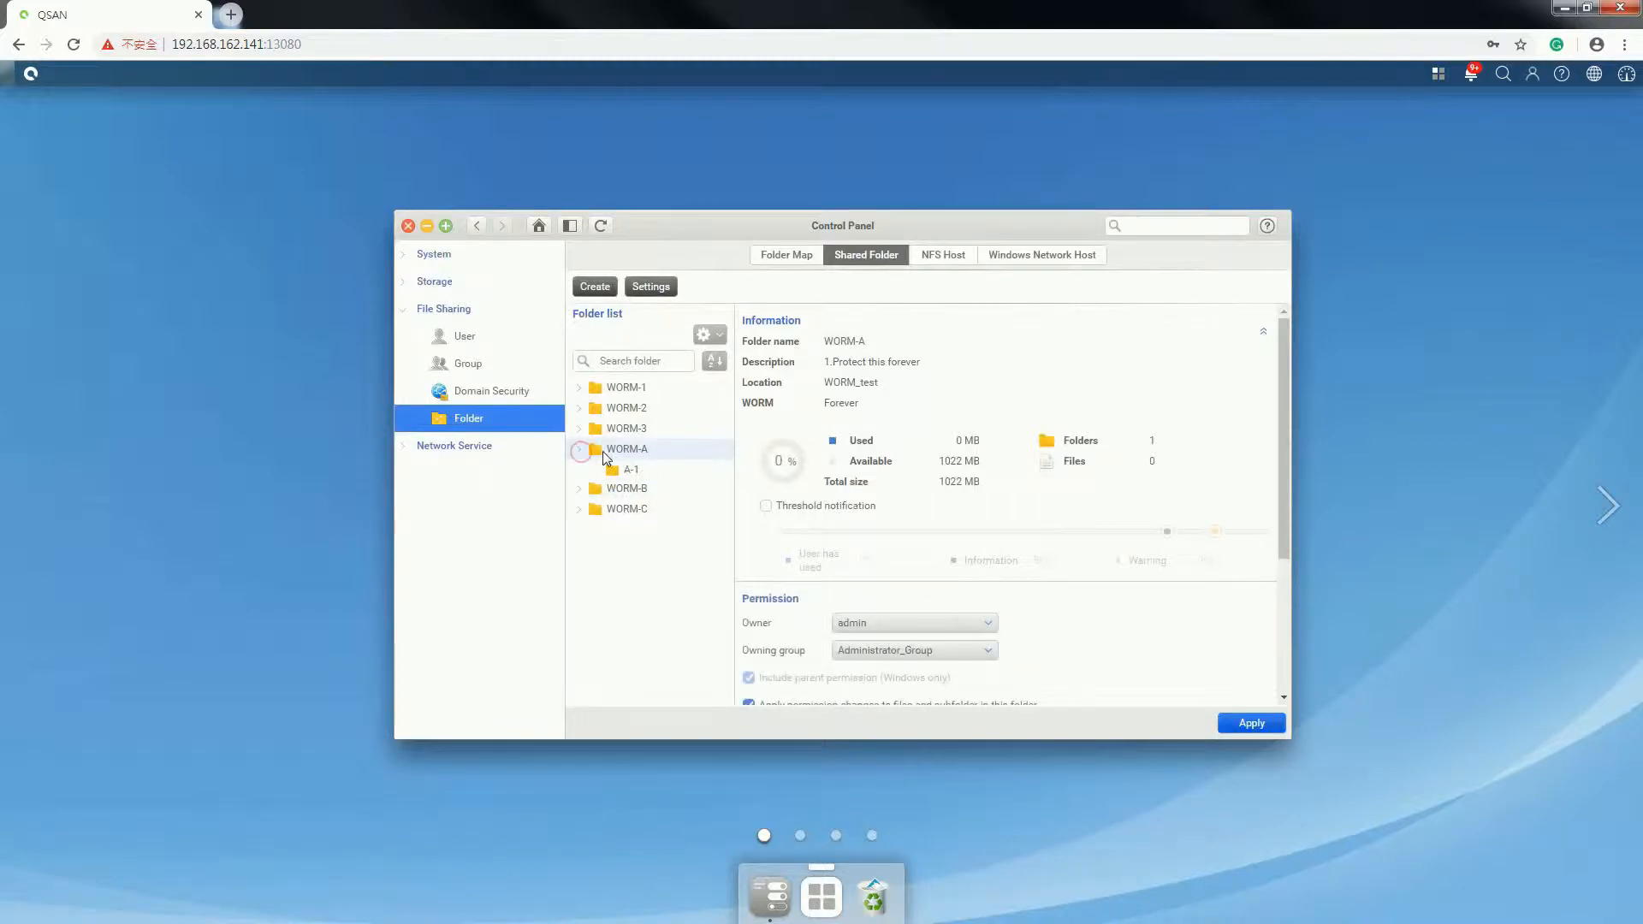
click(708, 335)
click(743, 419)
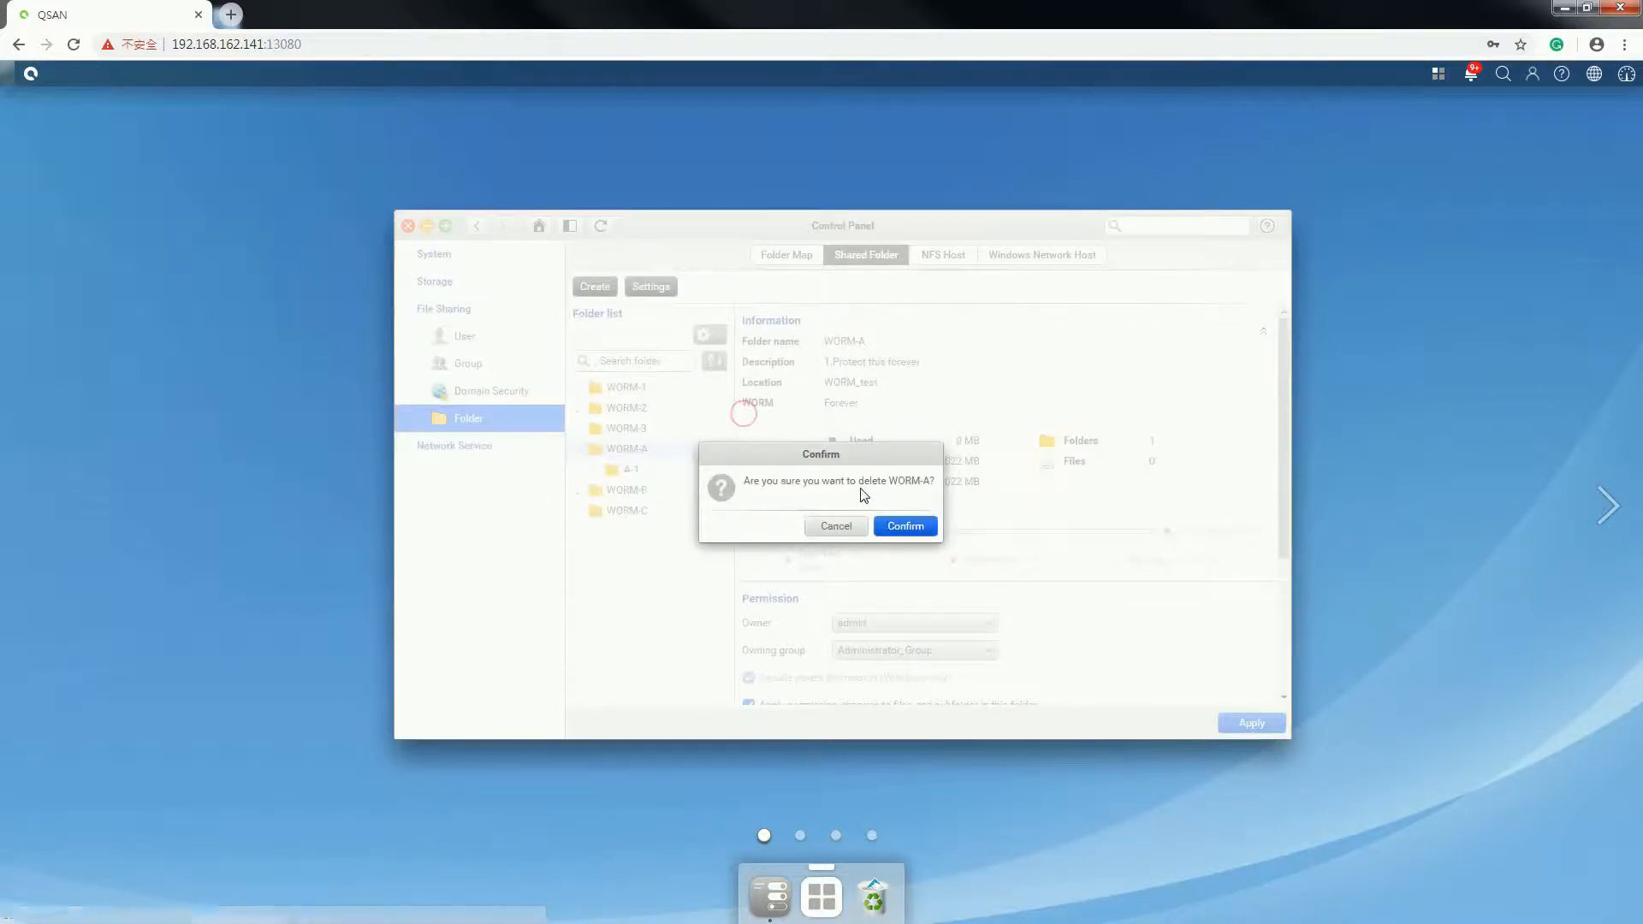
click(902, 525)
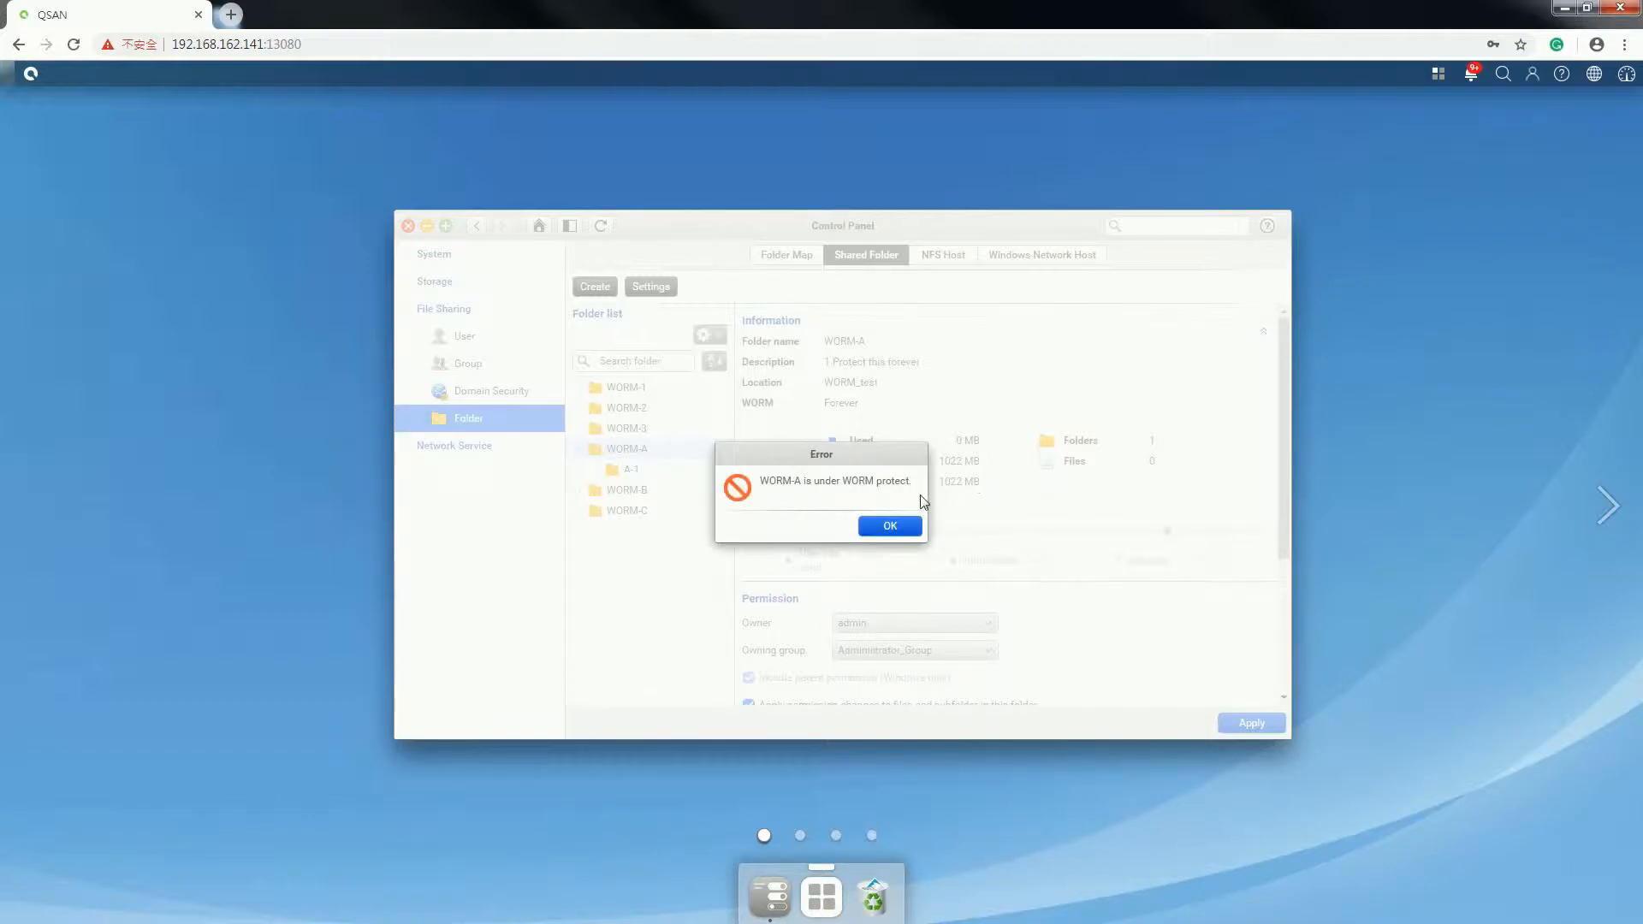
click(888, 527)
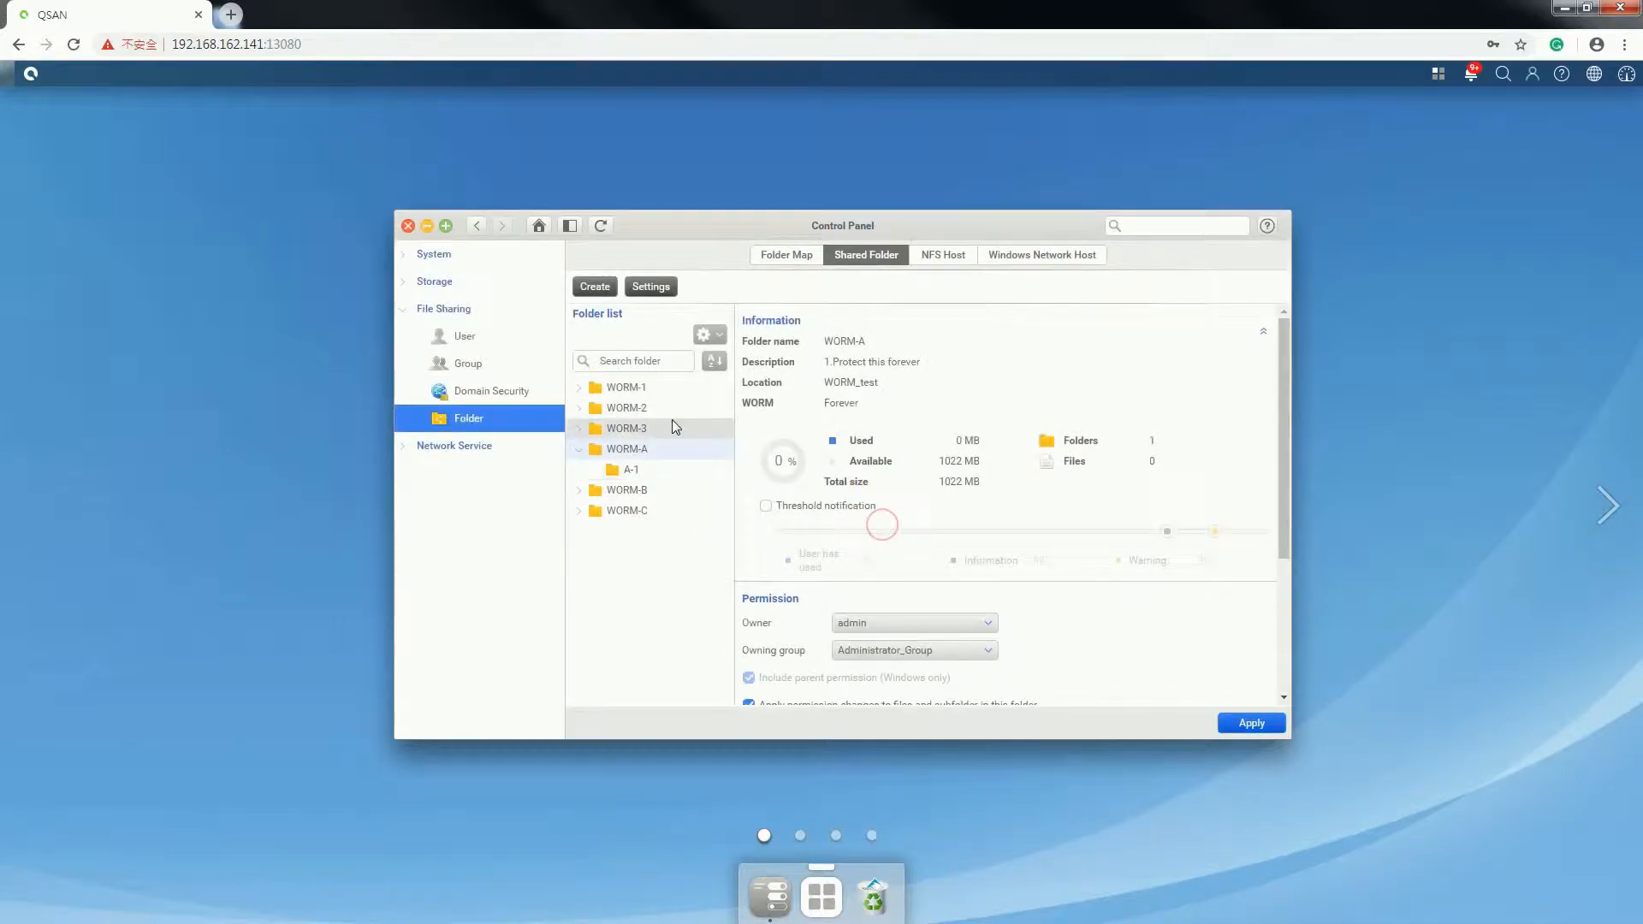
- Open WORM-A's Edit properties and cancel without changes
click(710, 335)
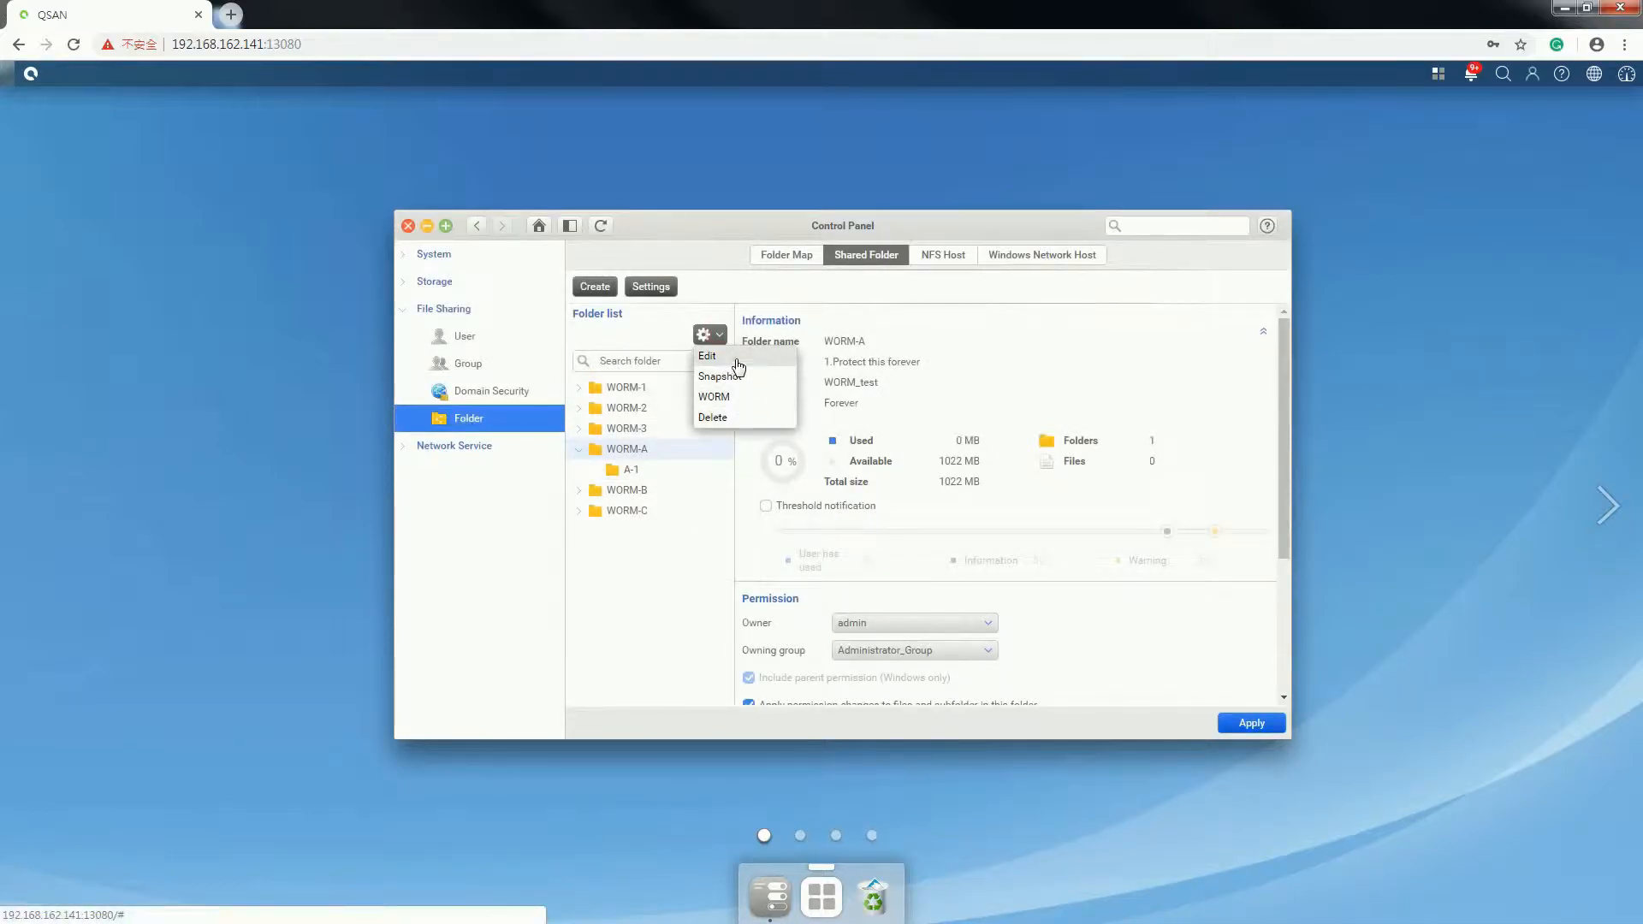
click(737, 363)
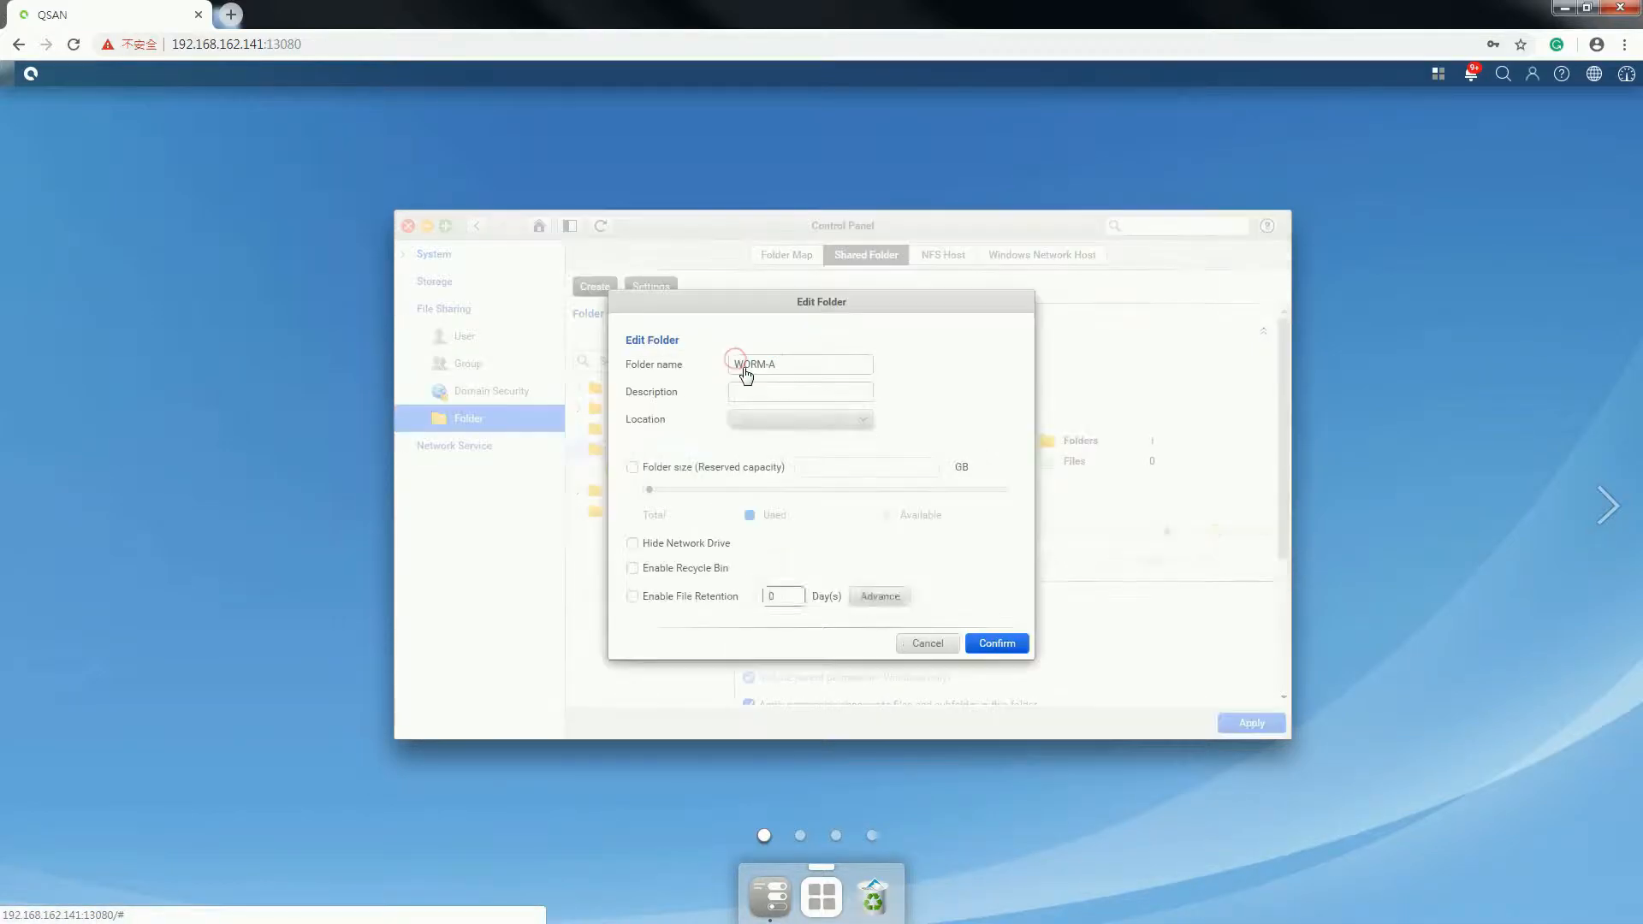
click(930, 657)
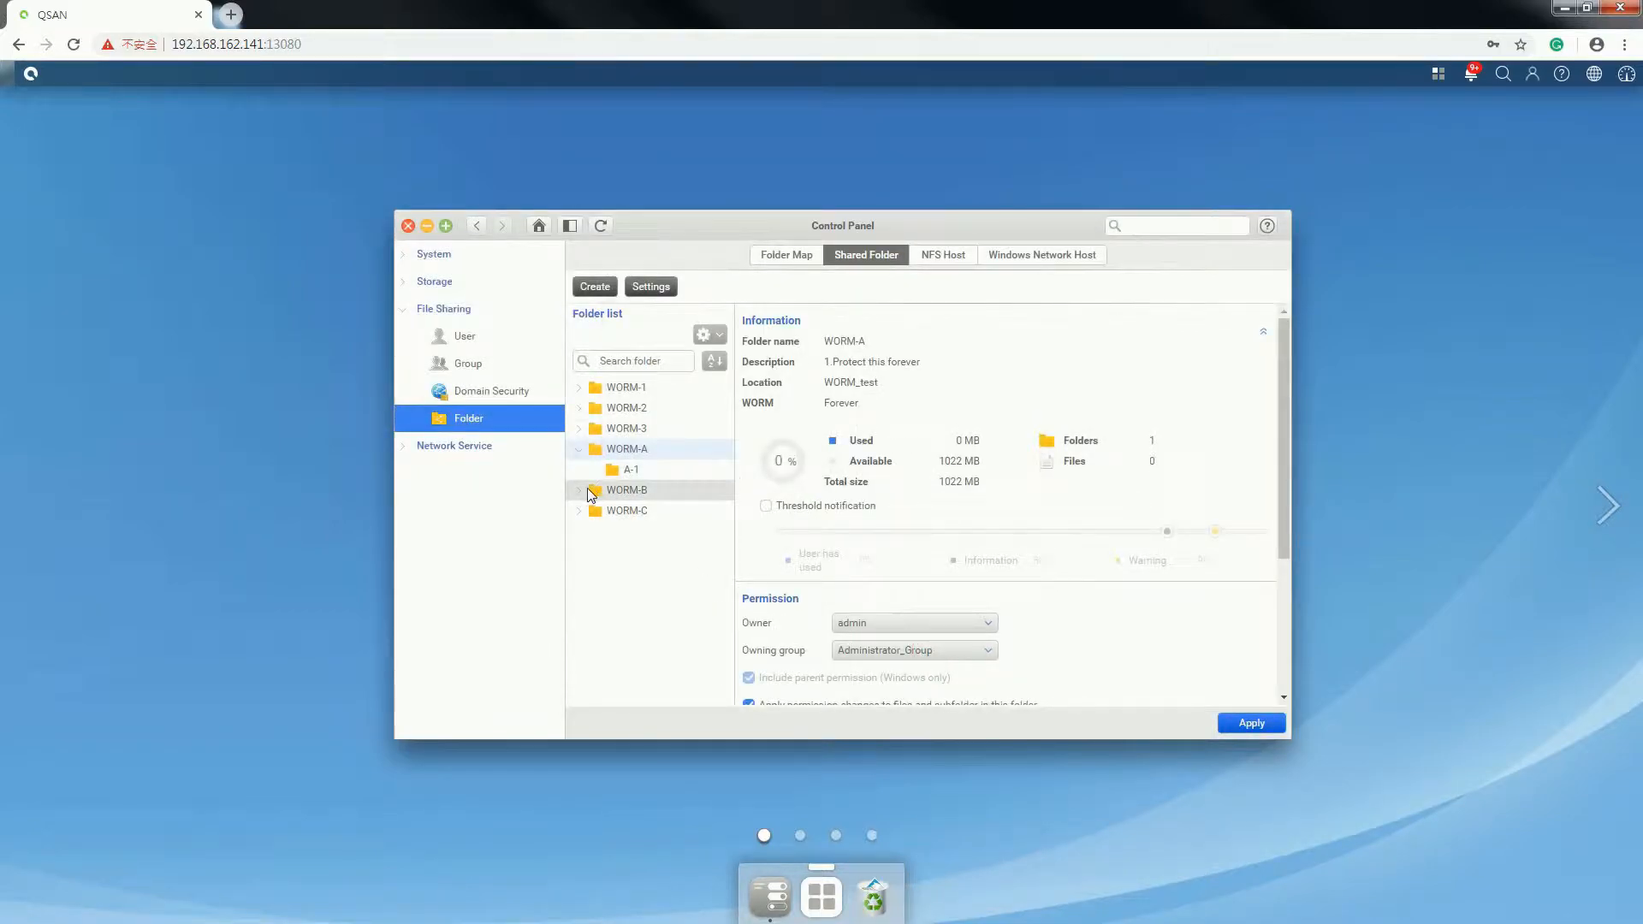
- Check subfolder A-1's available actions, then select WORM-B and open its actions menu
click(582, 492)
click(638, 469)
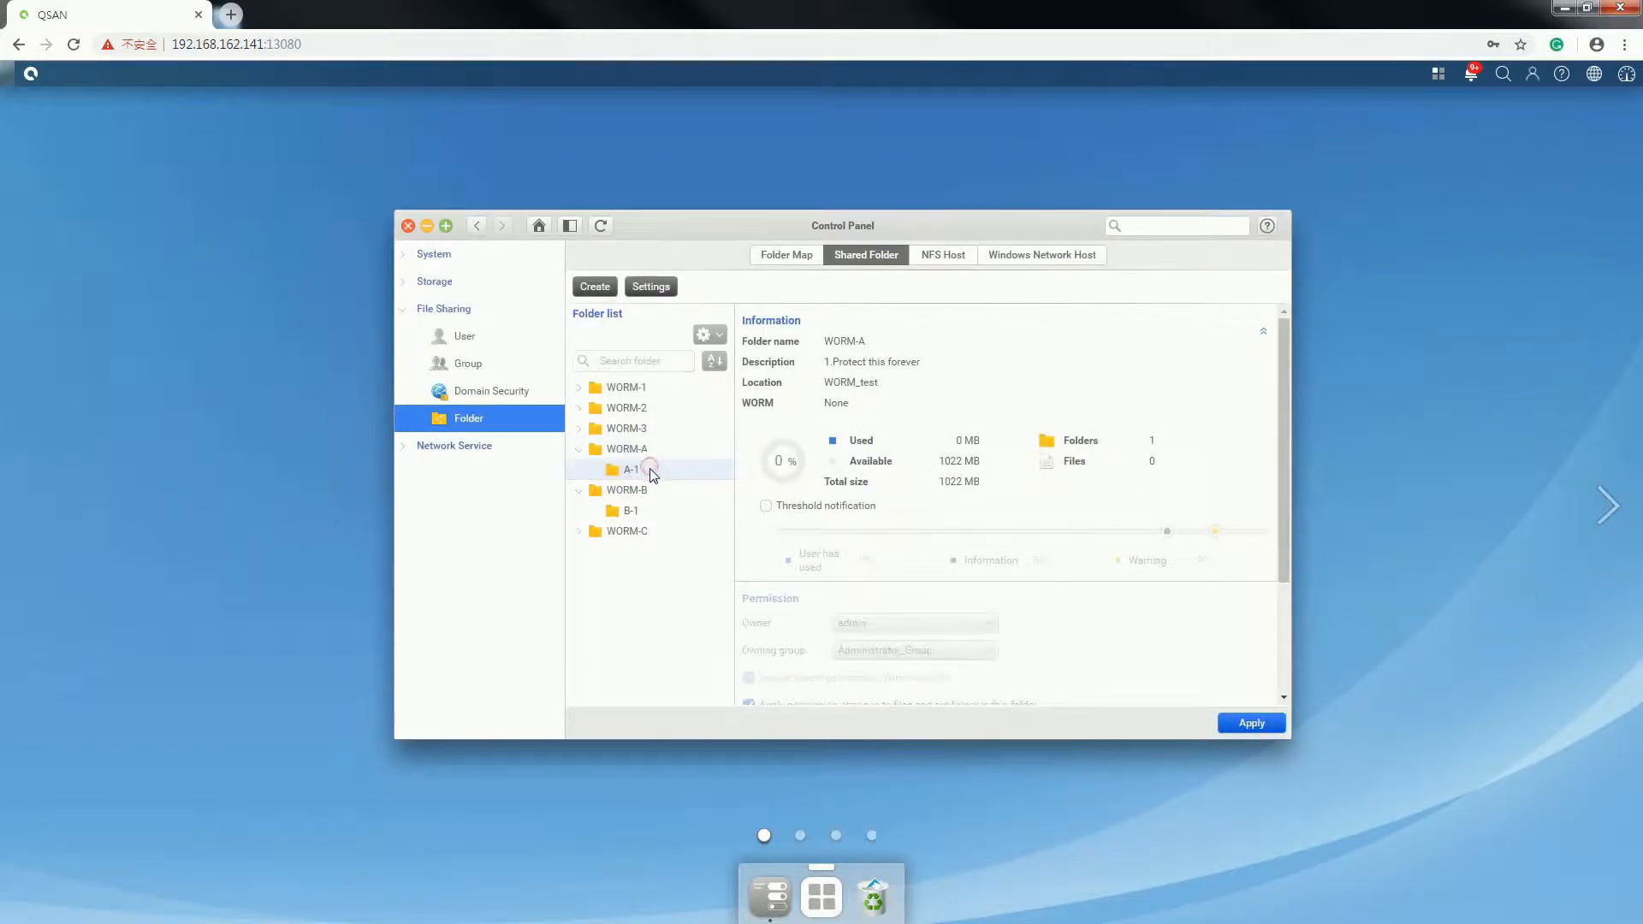
click(711, 342)
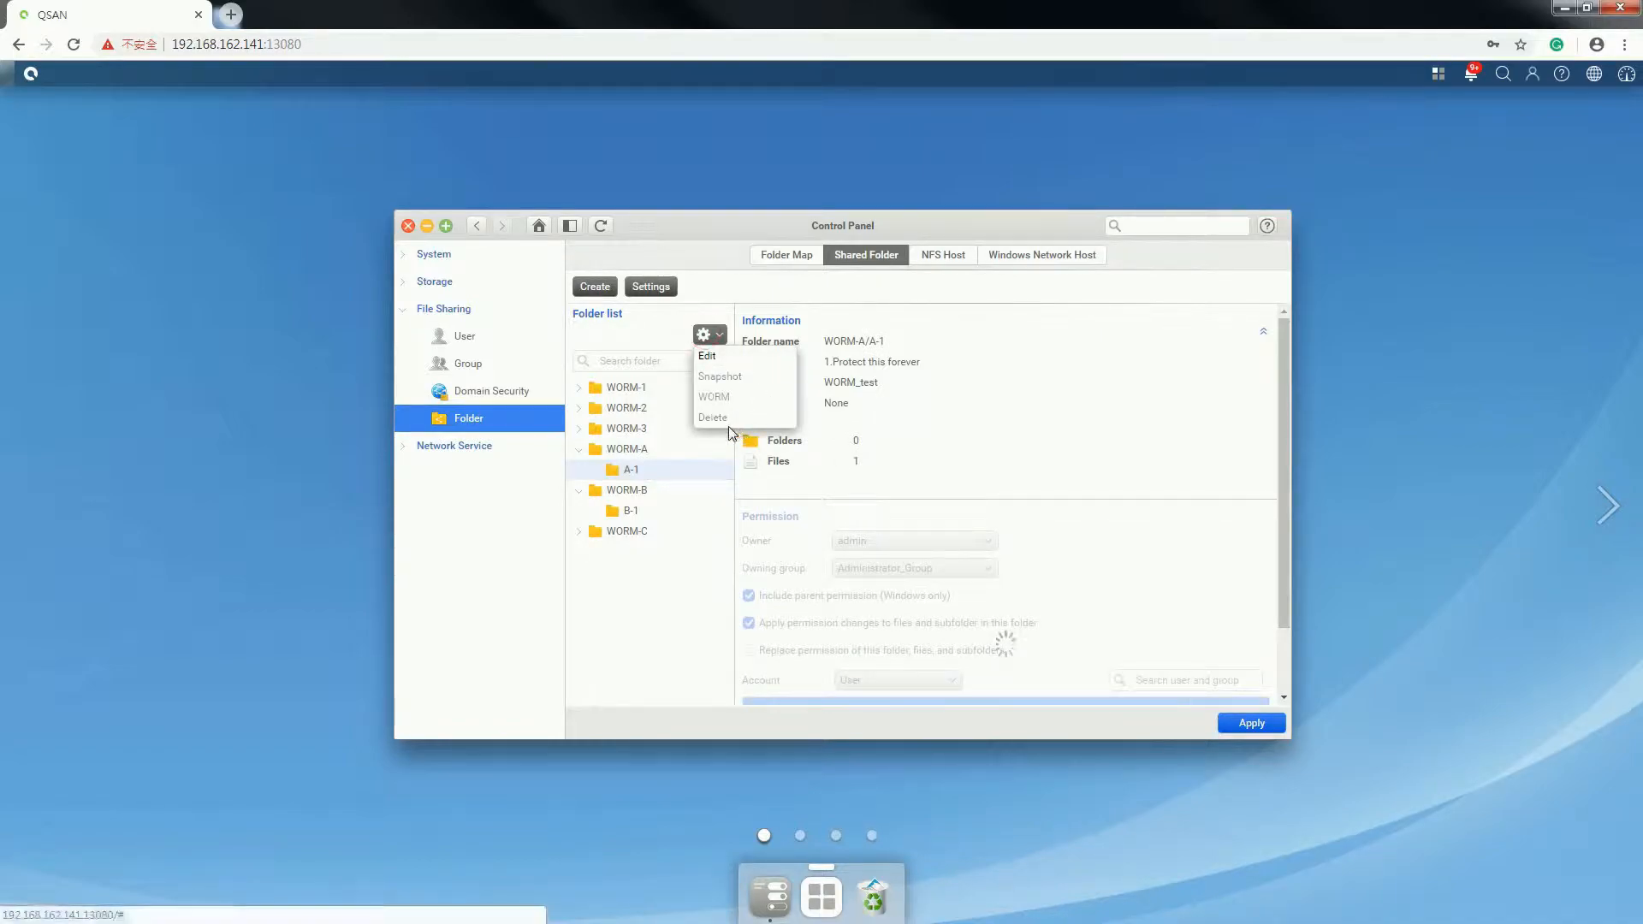
click(668, 486)
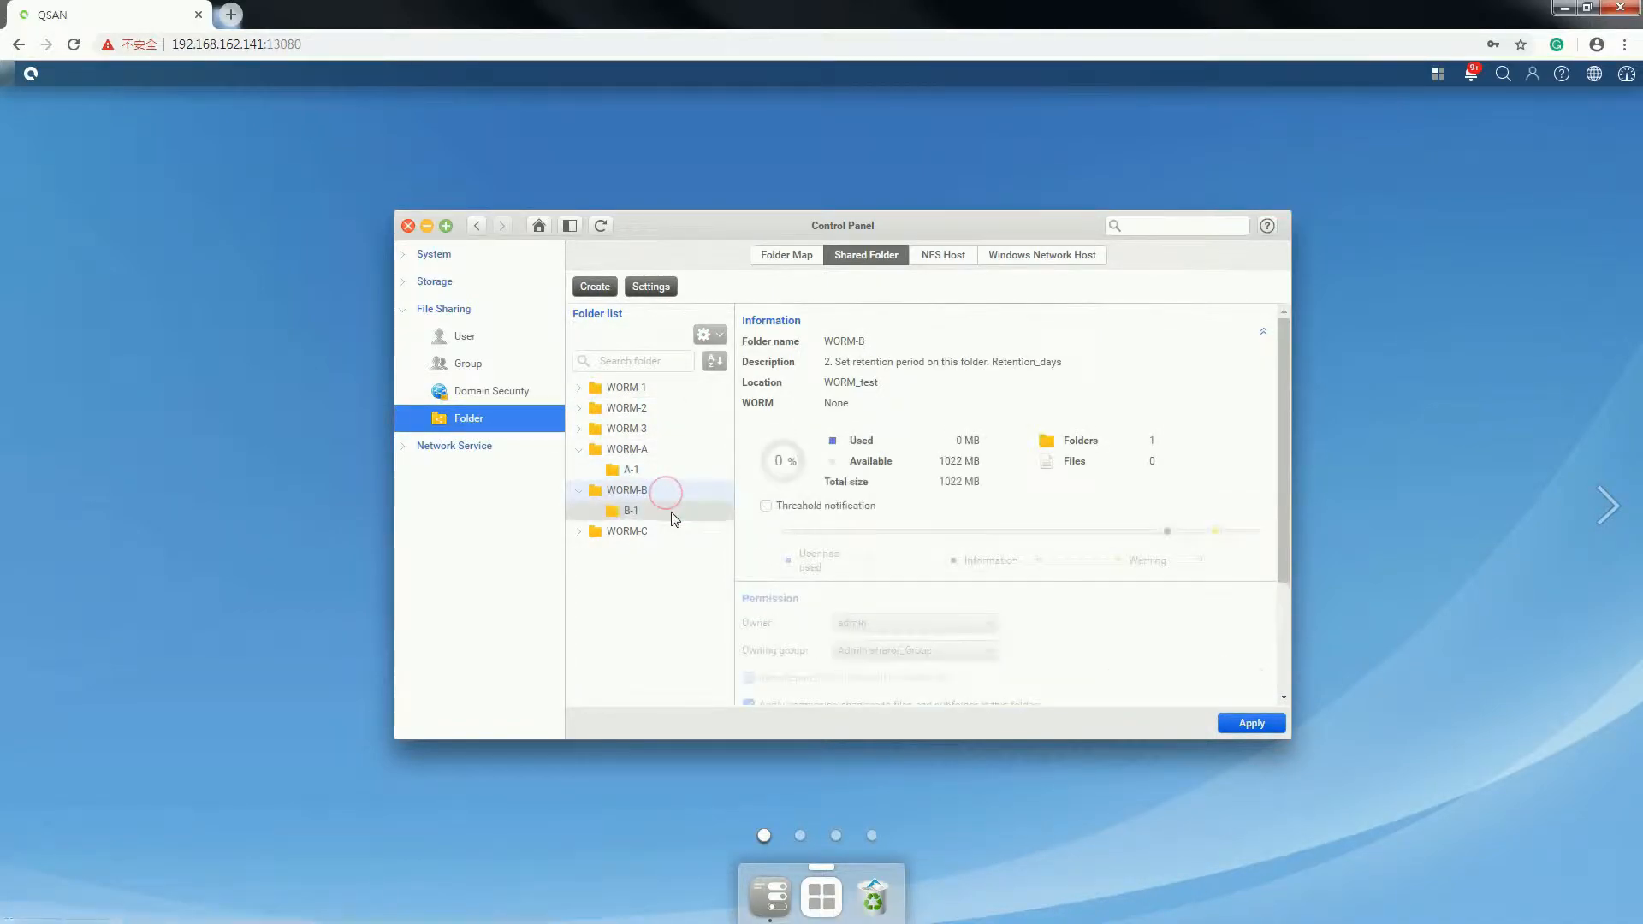
click(711, 336)
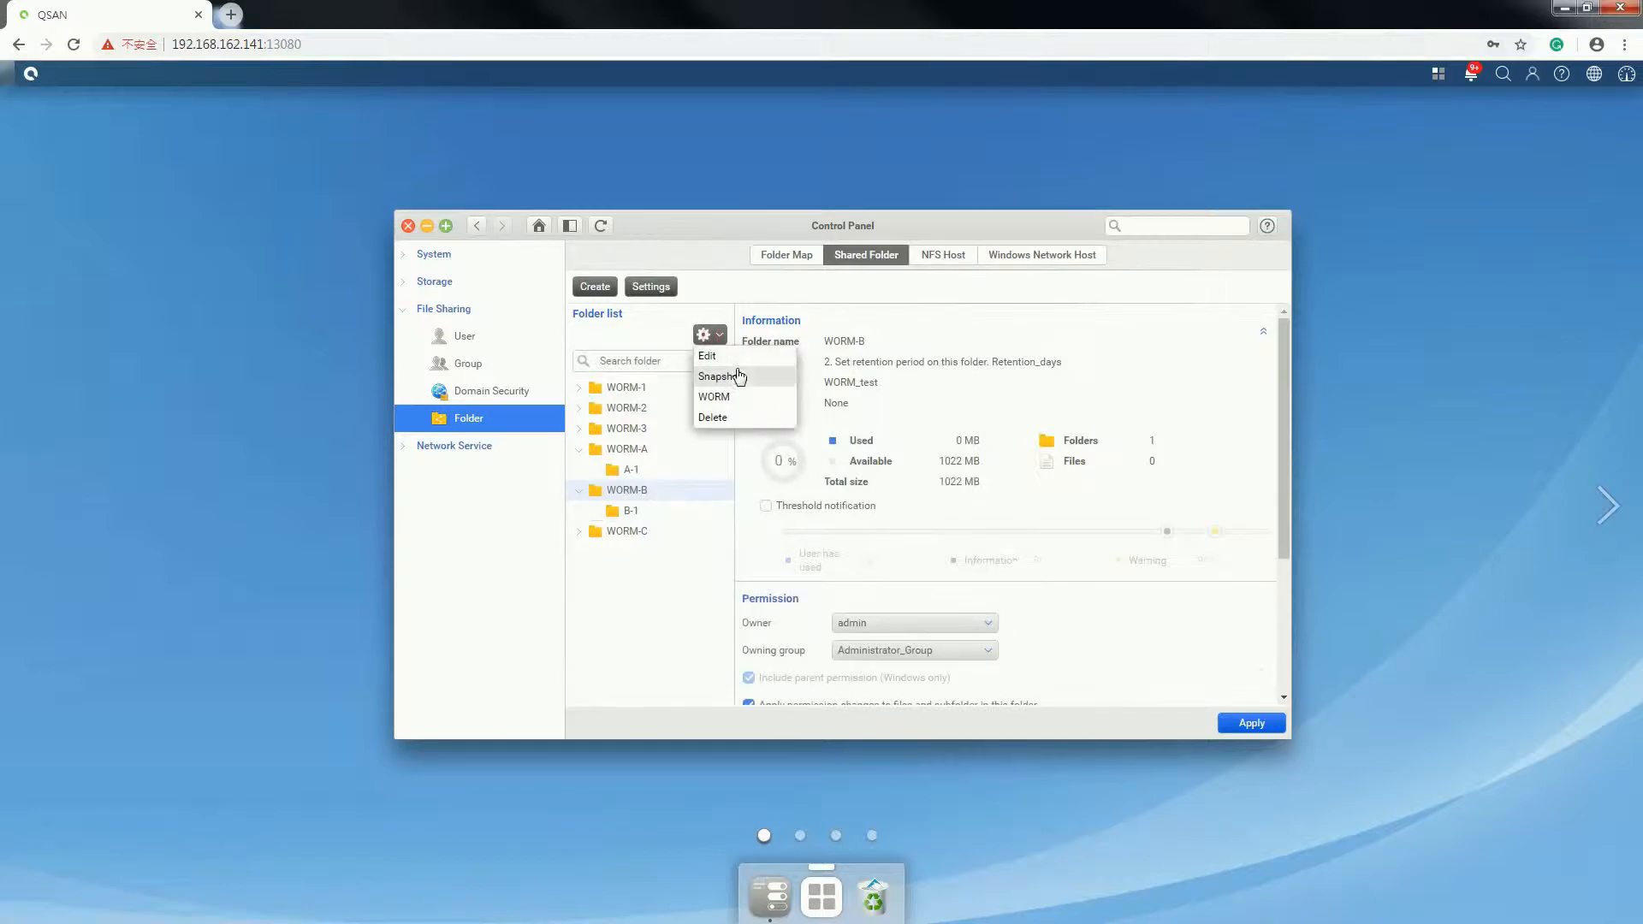
- Enable WORM on WORM-B with a 1-day whole-folder retention period, authorised as admin
click(742, 397)
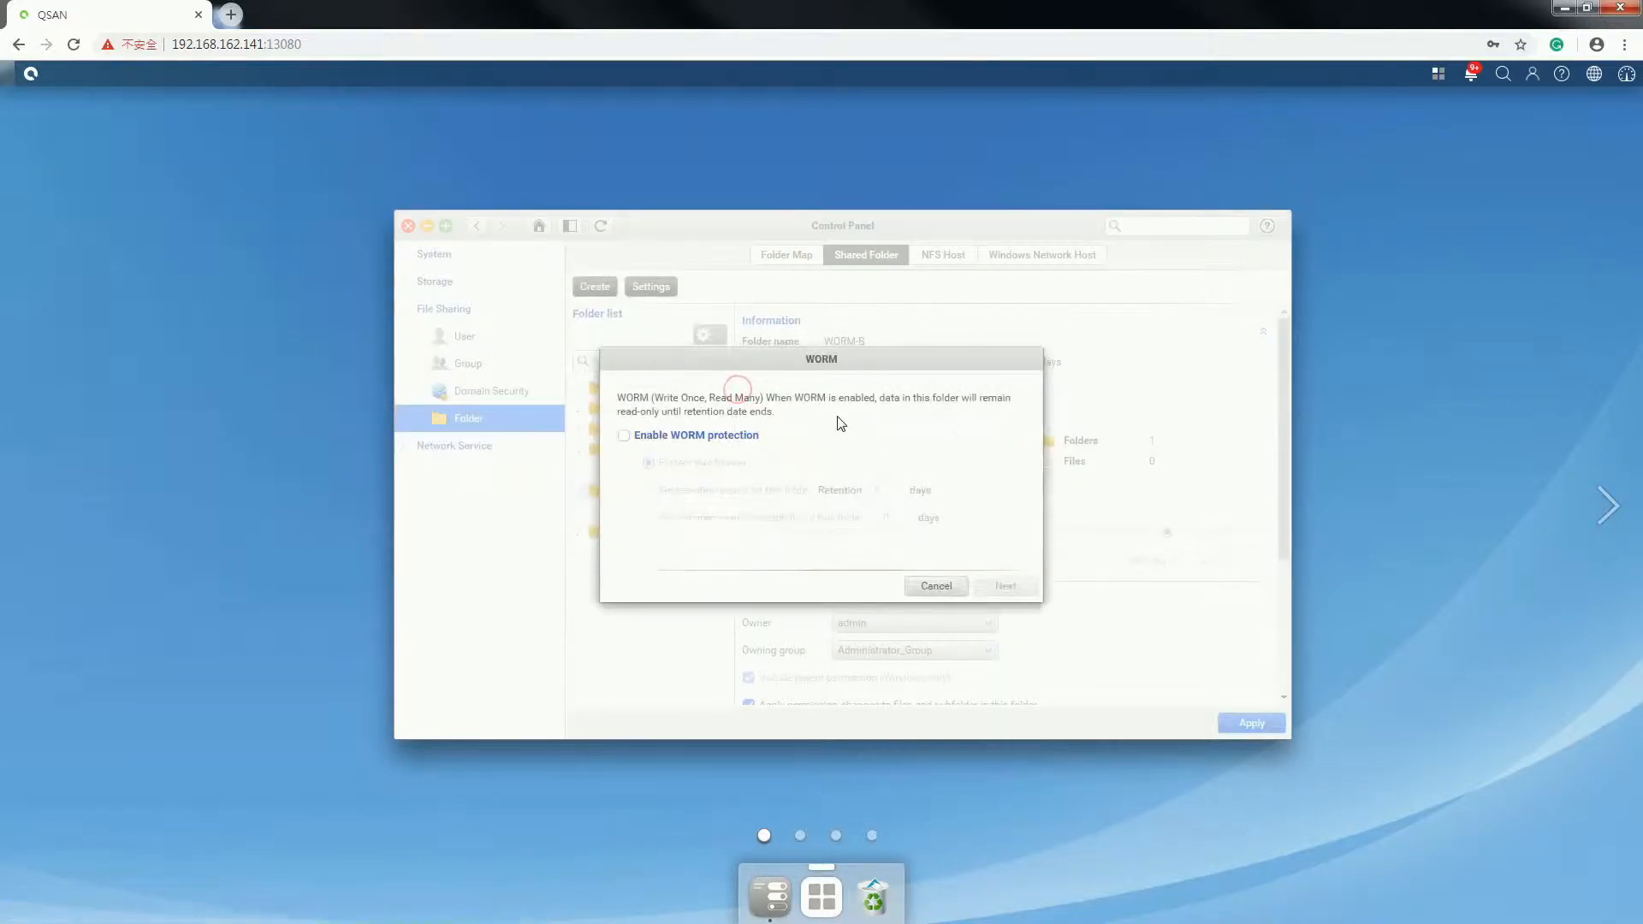
click(719, 439)
click(702, 492)
click(885, 490)
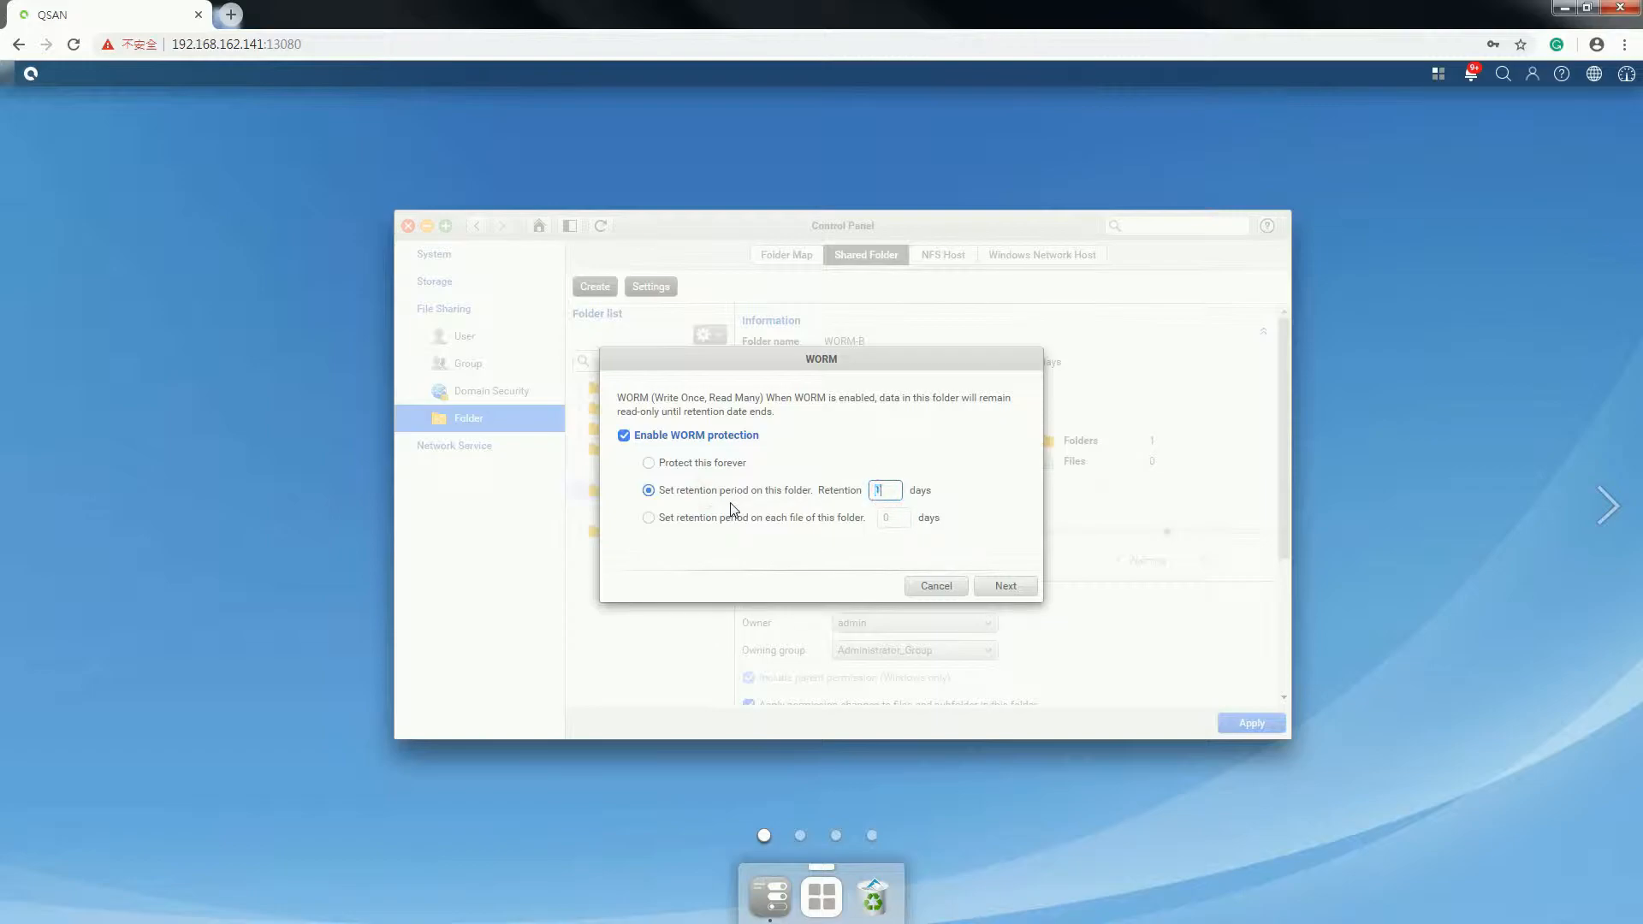
click(1006, 587)
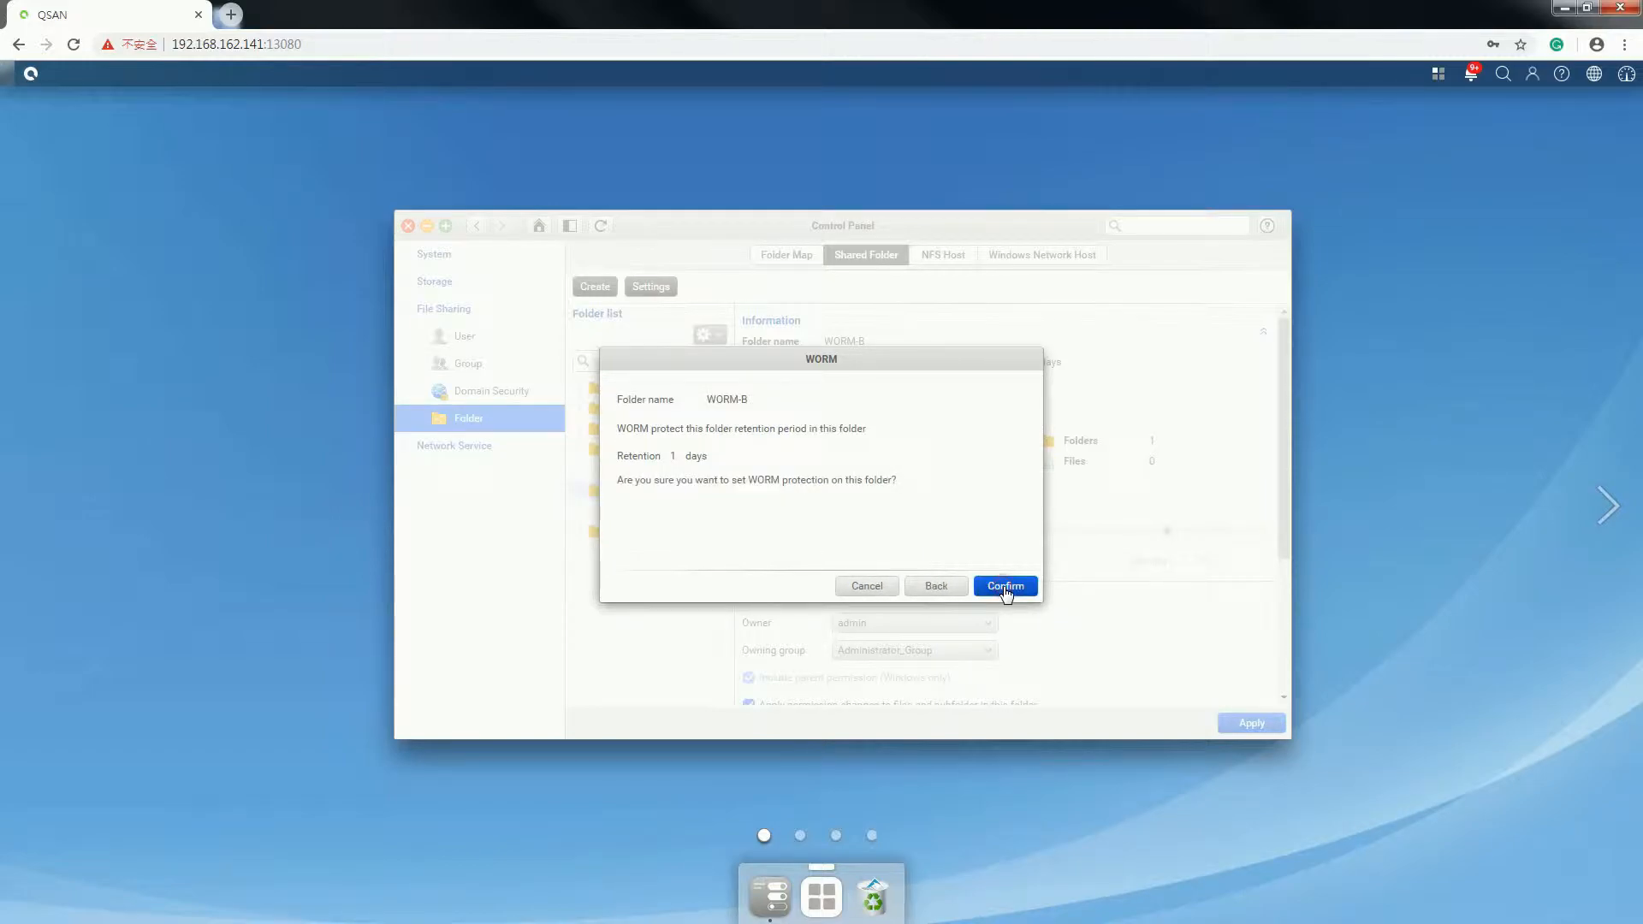
click(1005, 587)
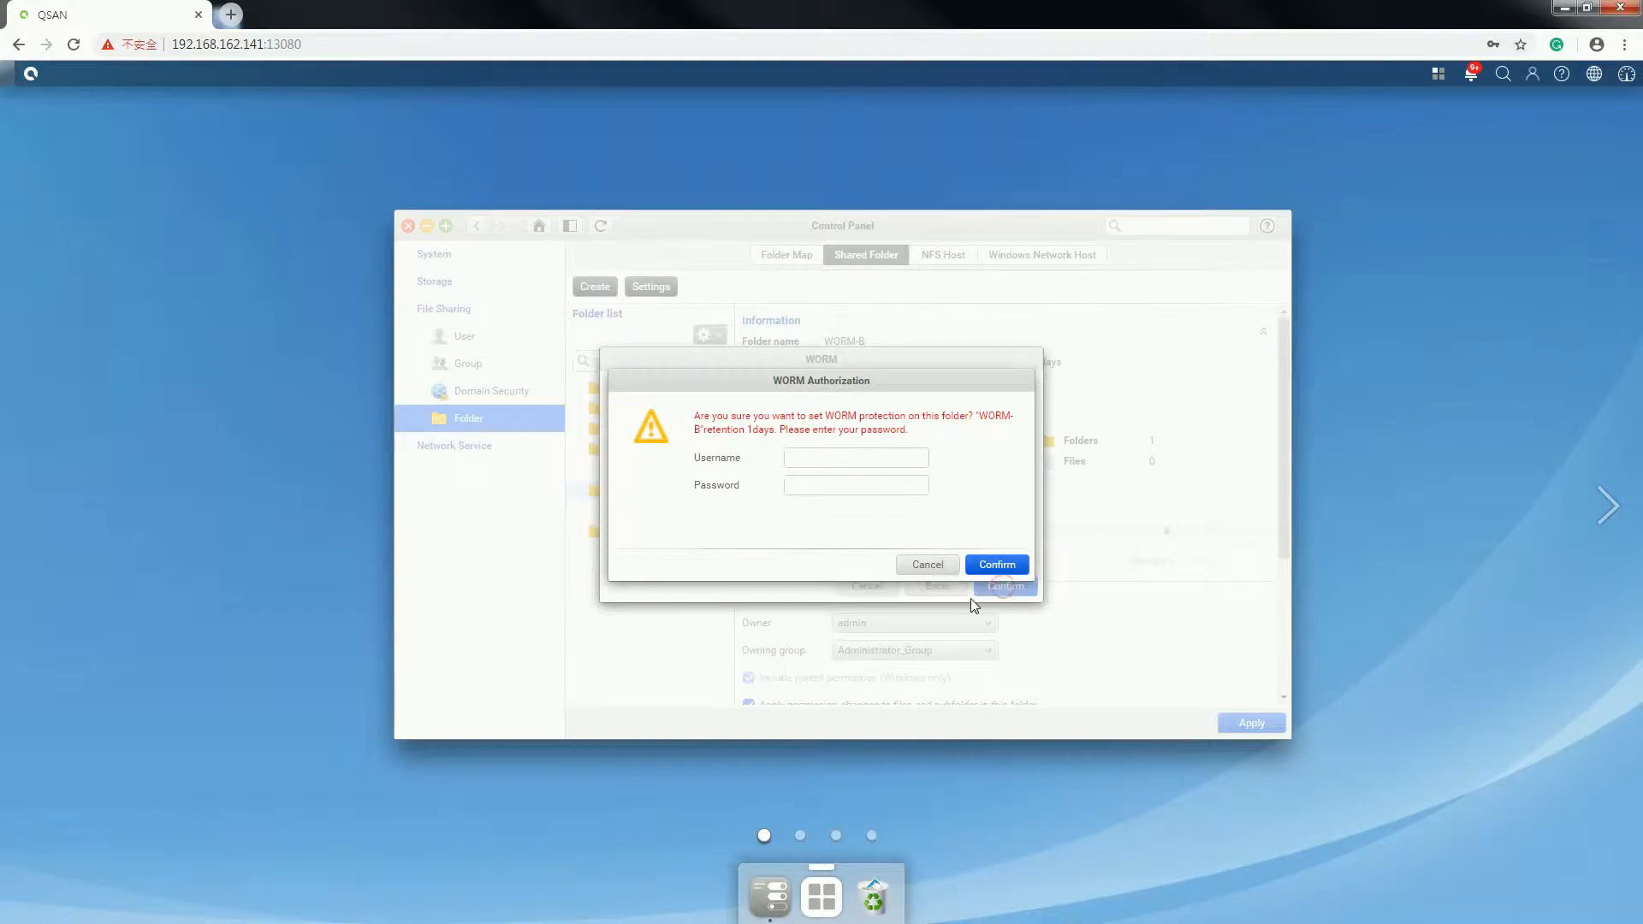
click(831, 453)
text(admin)
key(Tab)
click(1013, 562)
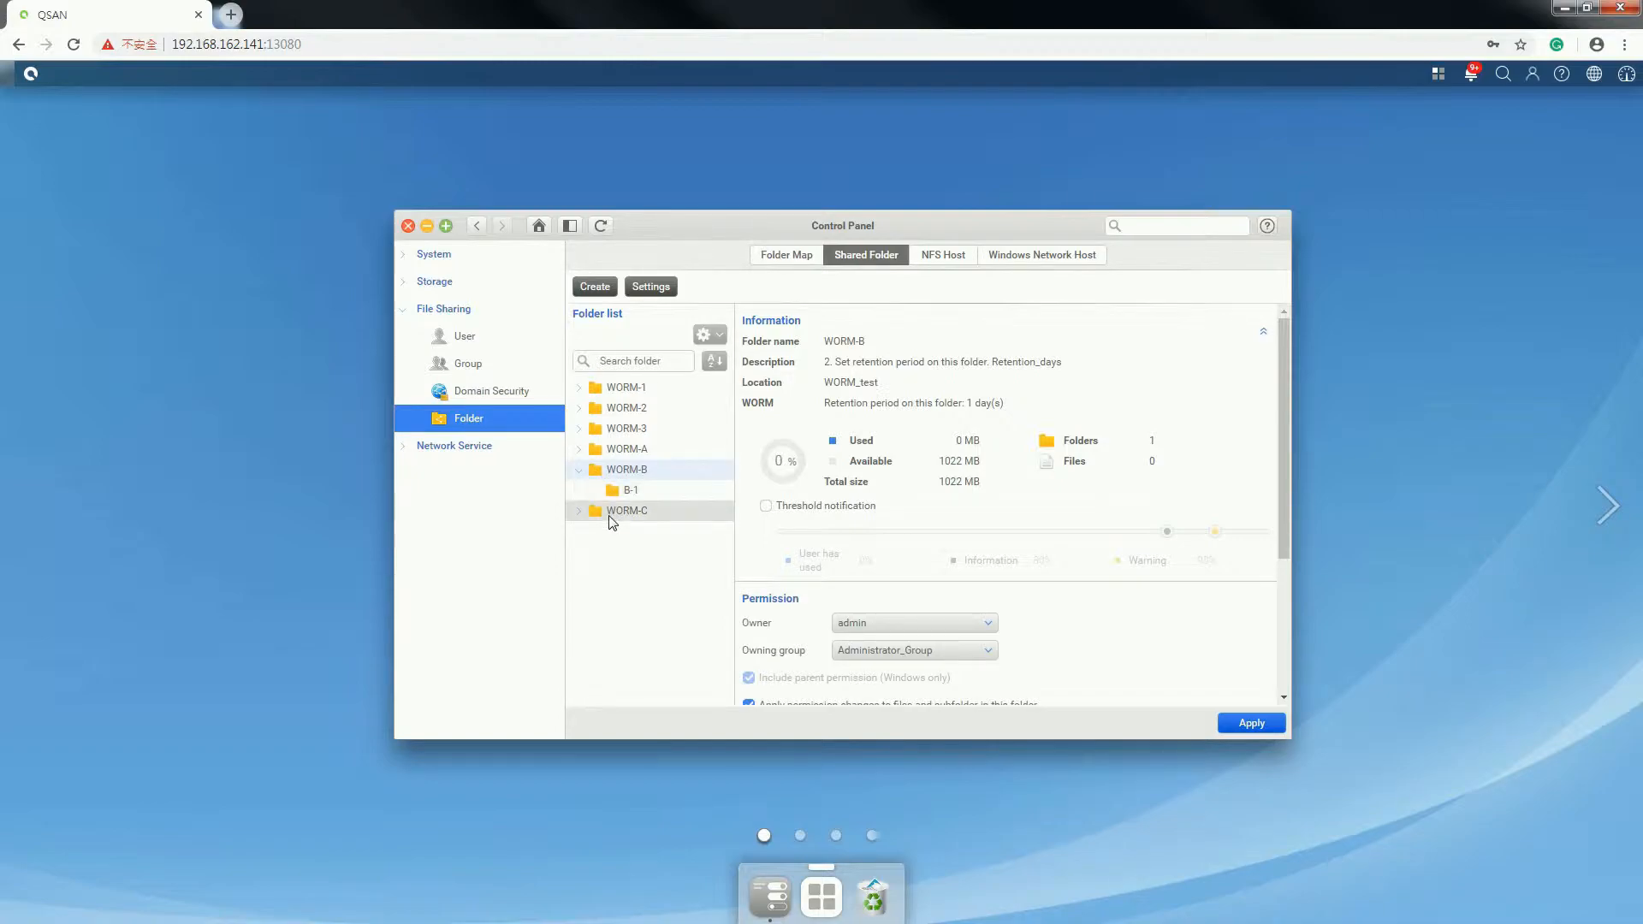
- Enable WORM on WORM-C with a 1-day retention period per file and confirm
click(579, 512)
click(611, 516)
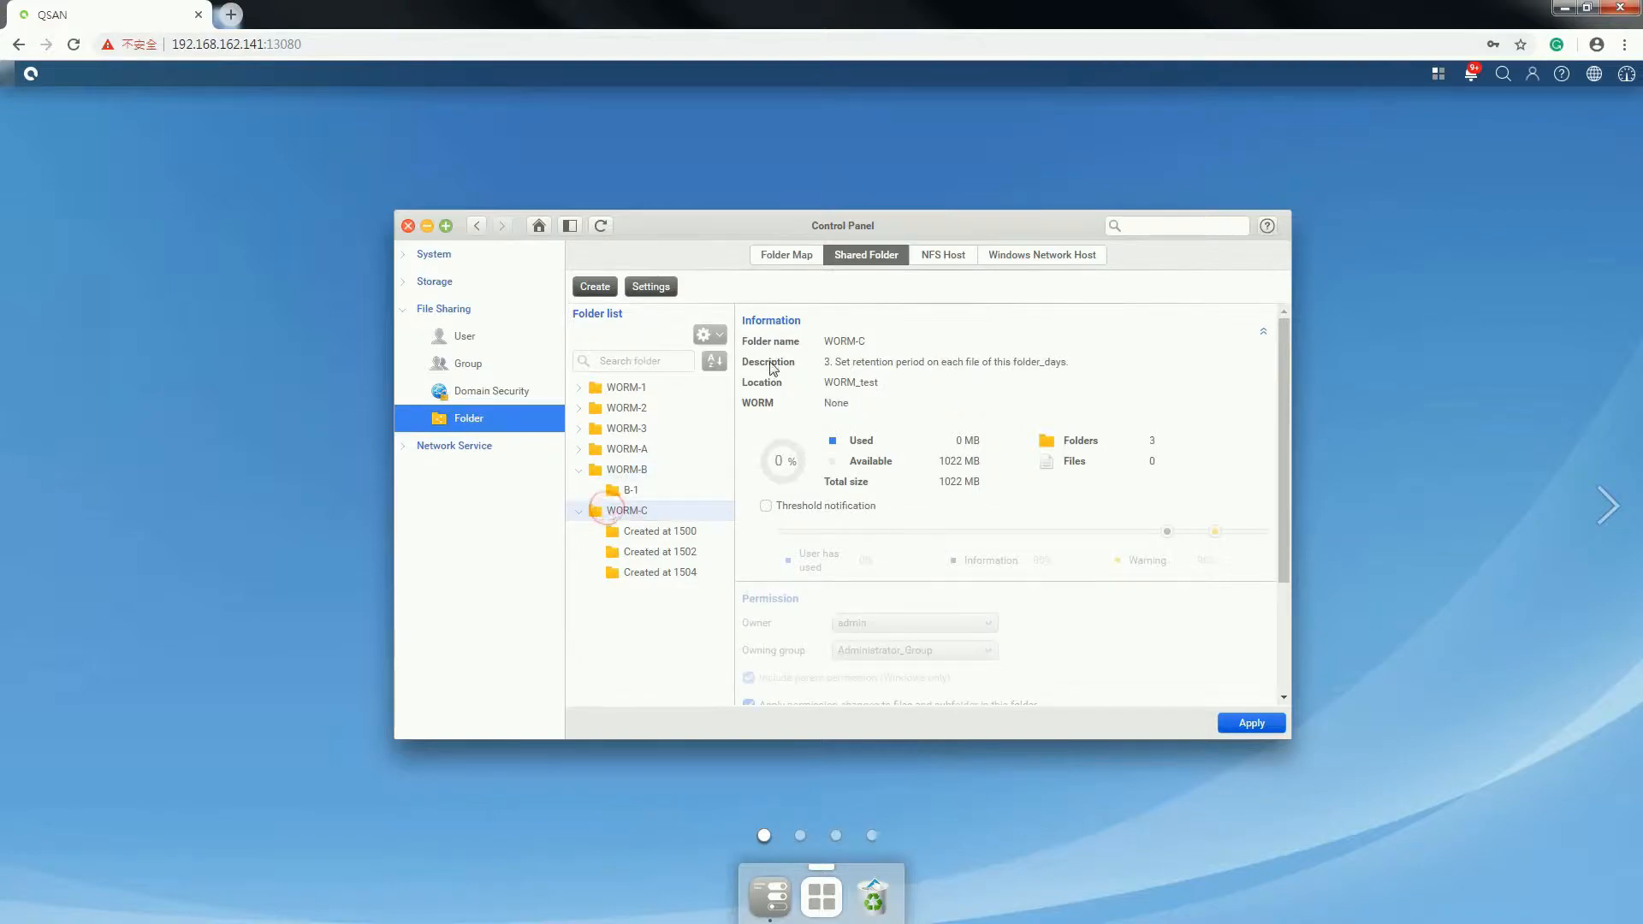
click(709, 335)
click(737, 393)
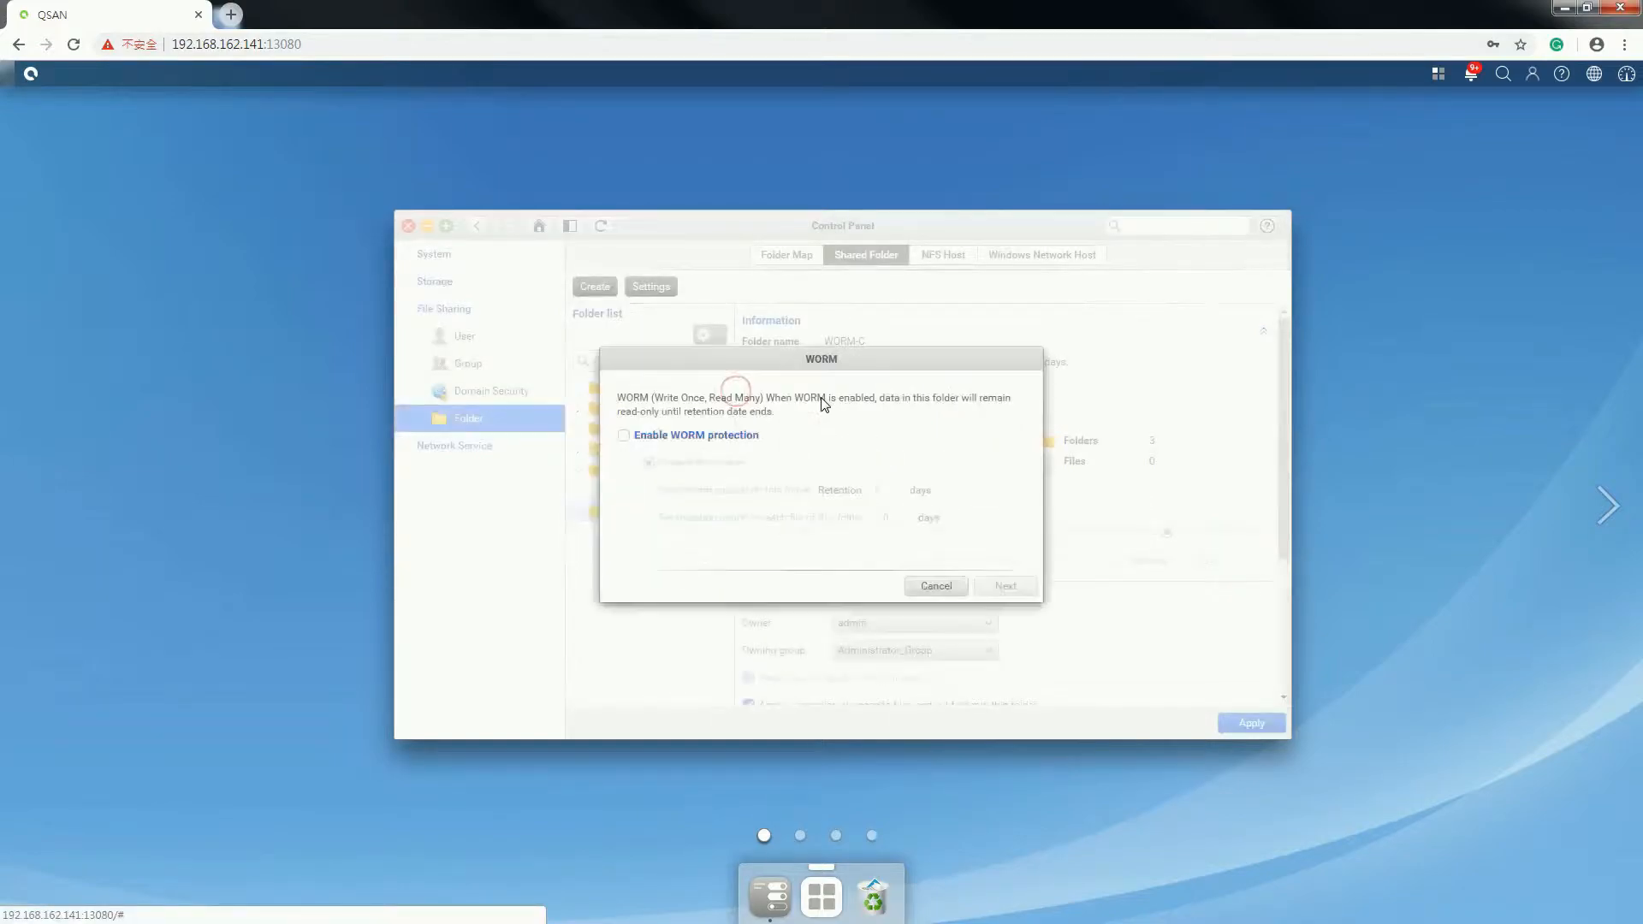
click(624, 435)
click(648, 519)
click(891, 518)
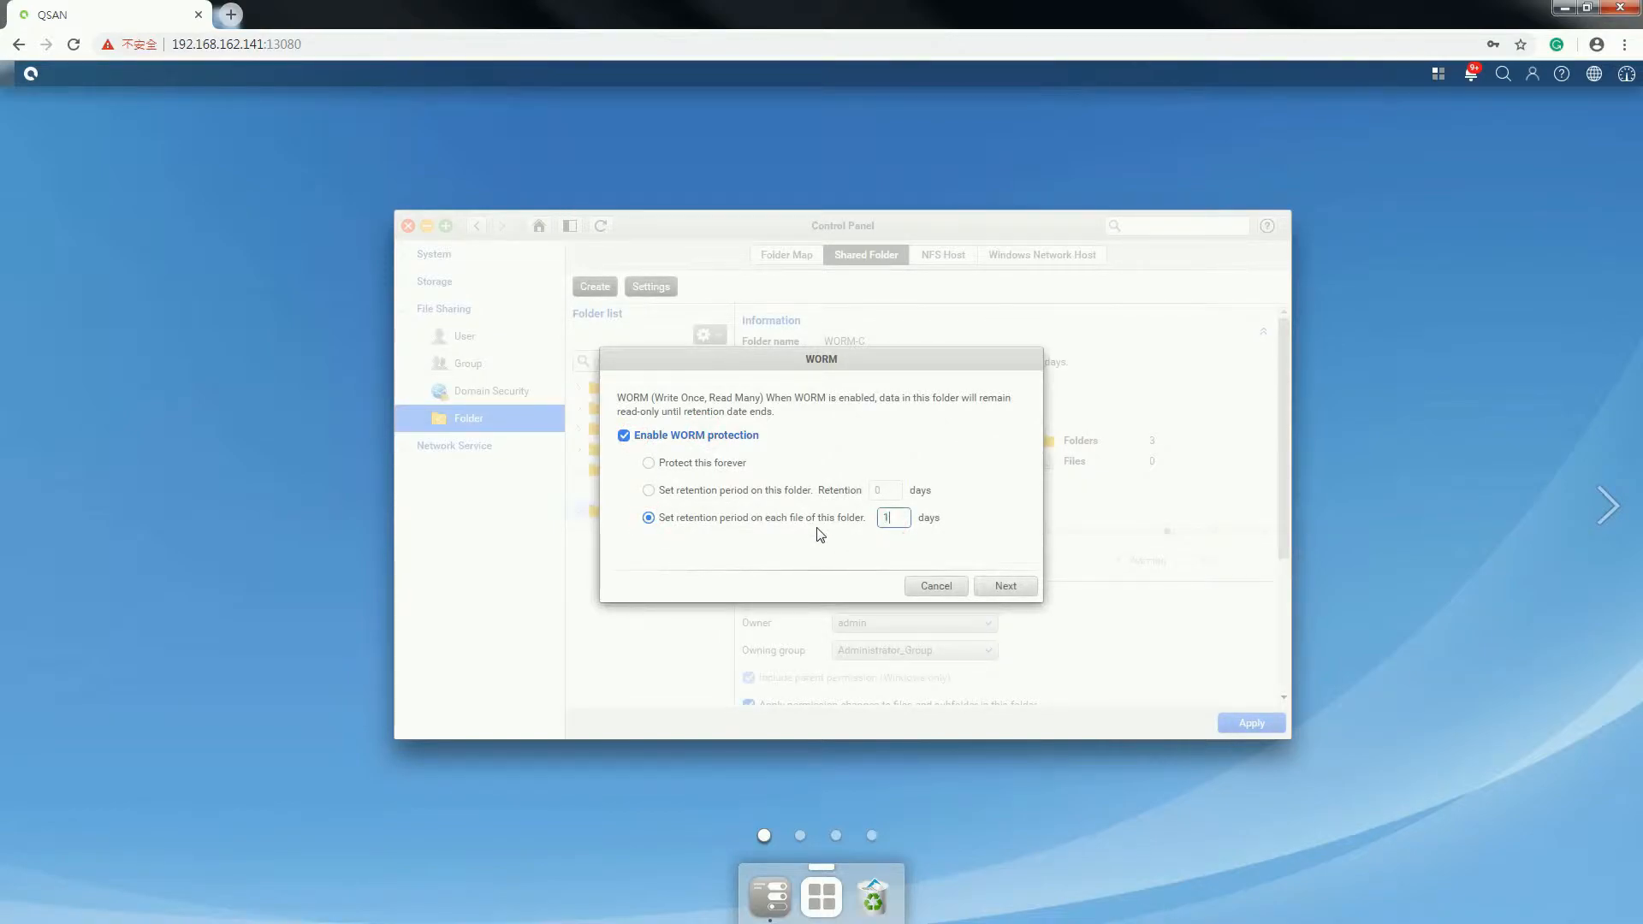
click(1007, 586)
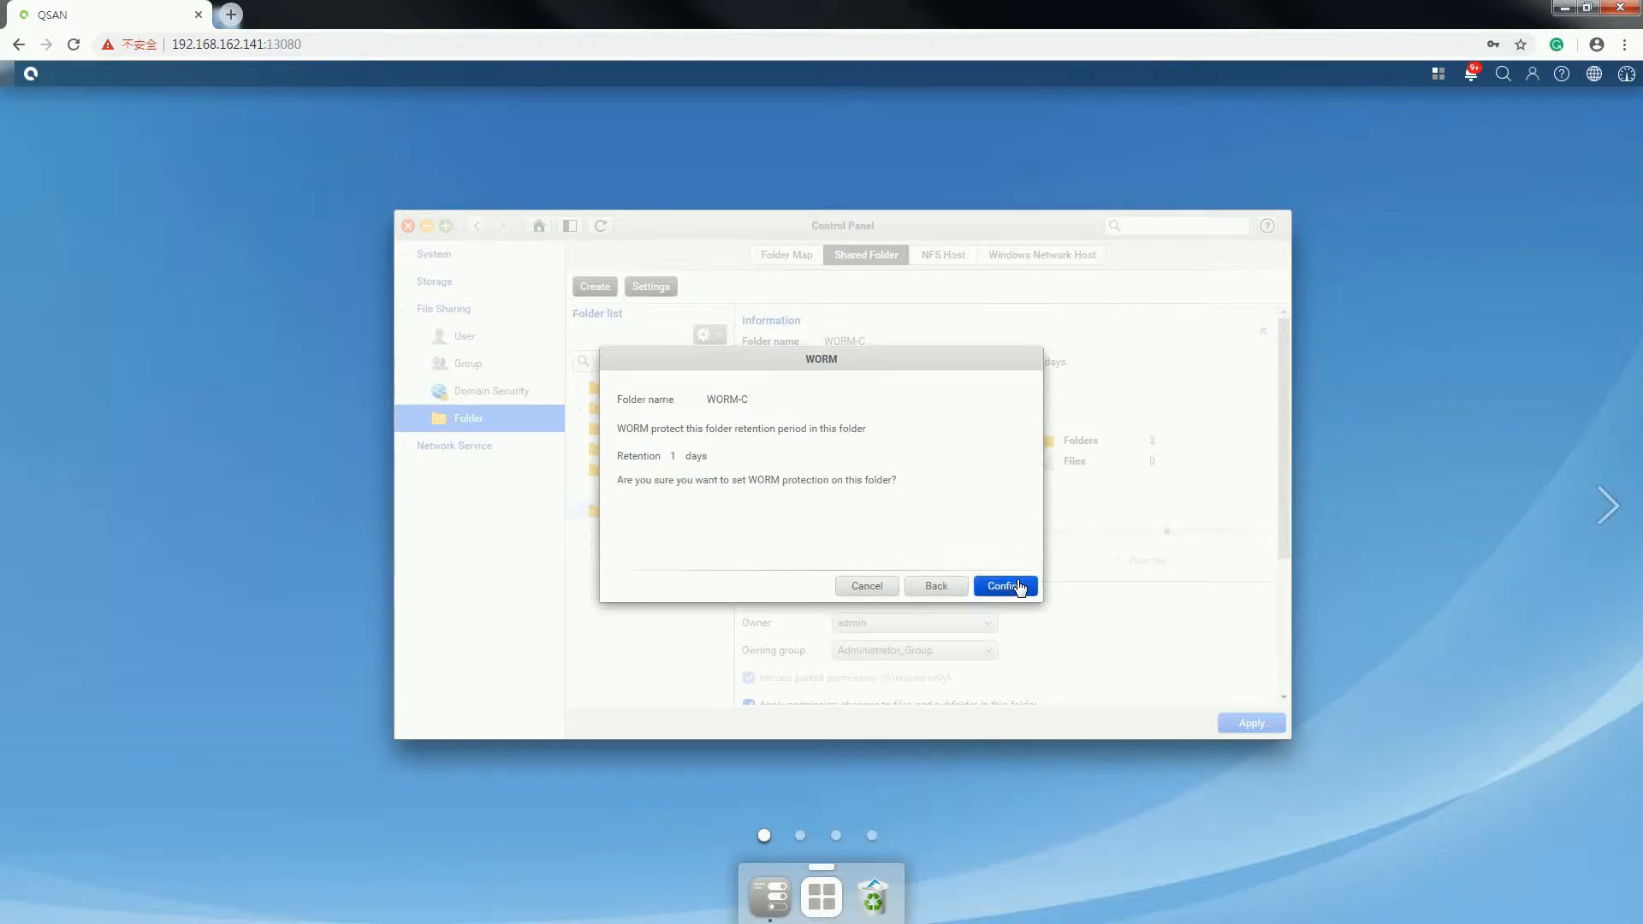
click(1018, 587)
- Authorise the WORM-C change with the admin username and password, fixing a username typo
click(908, 456)
text(admon)
key(Tab)
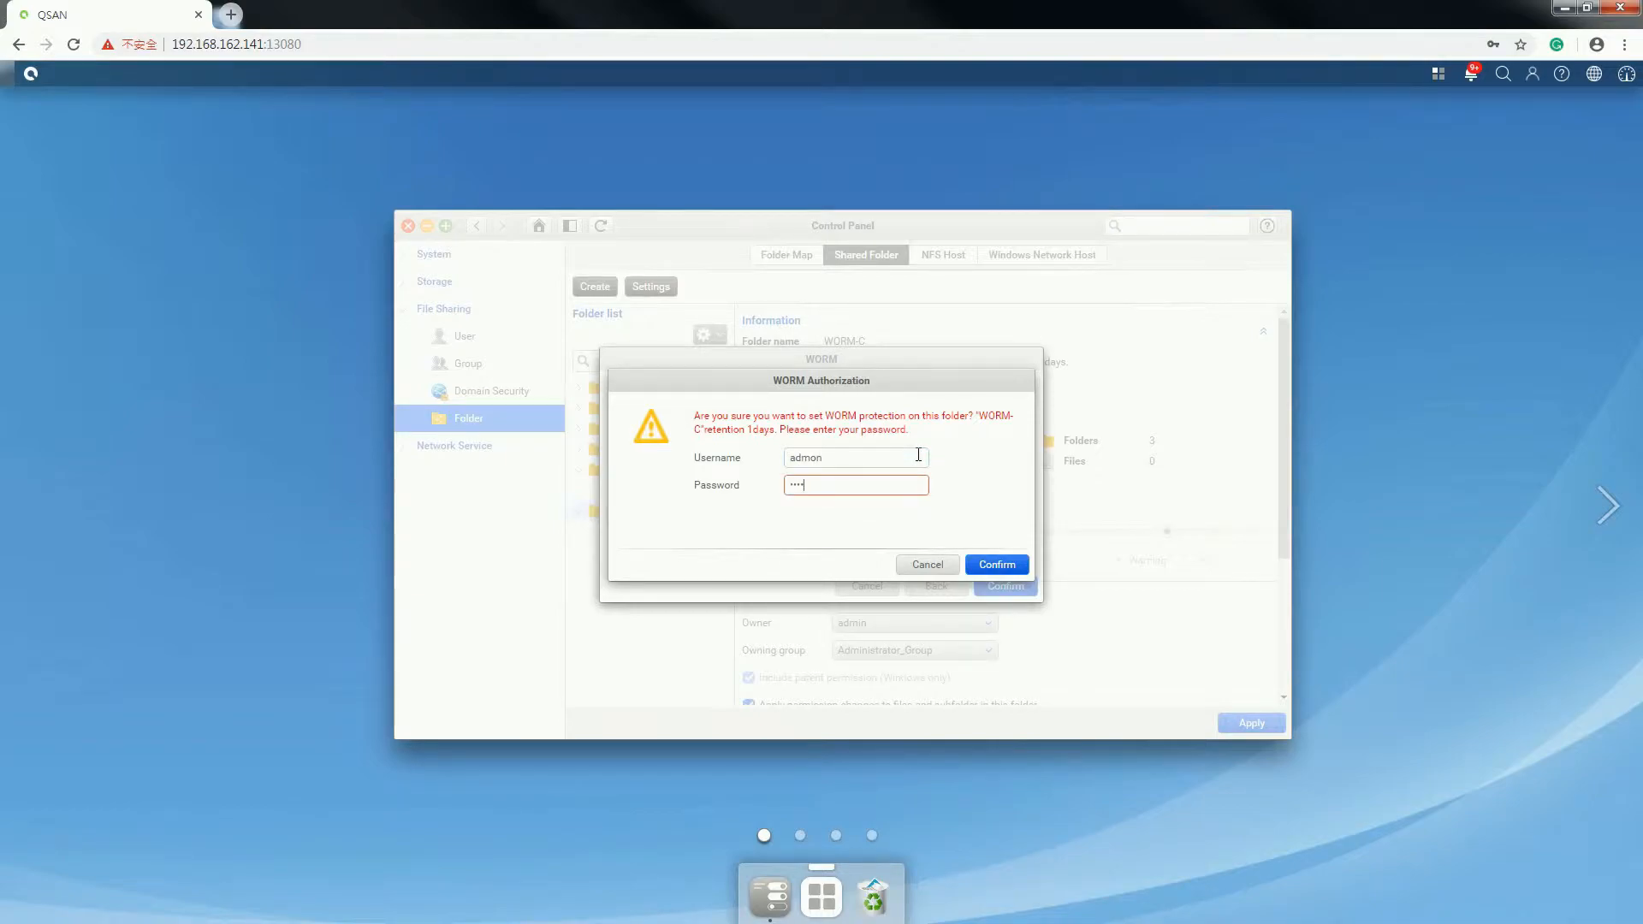
click(918, 454)
key(BackSpace)
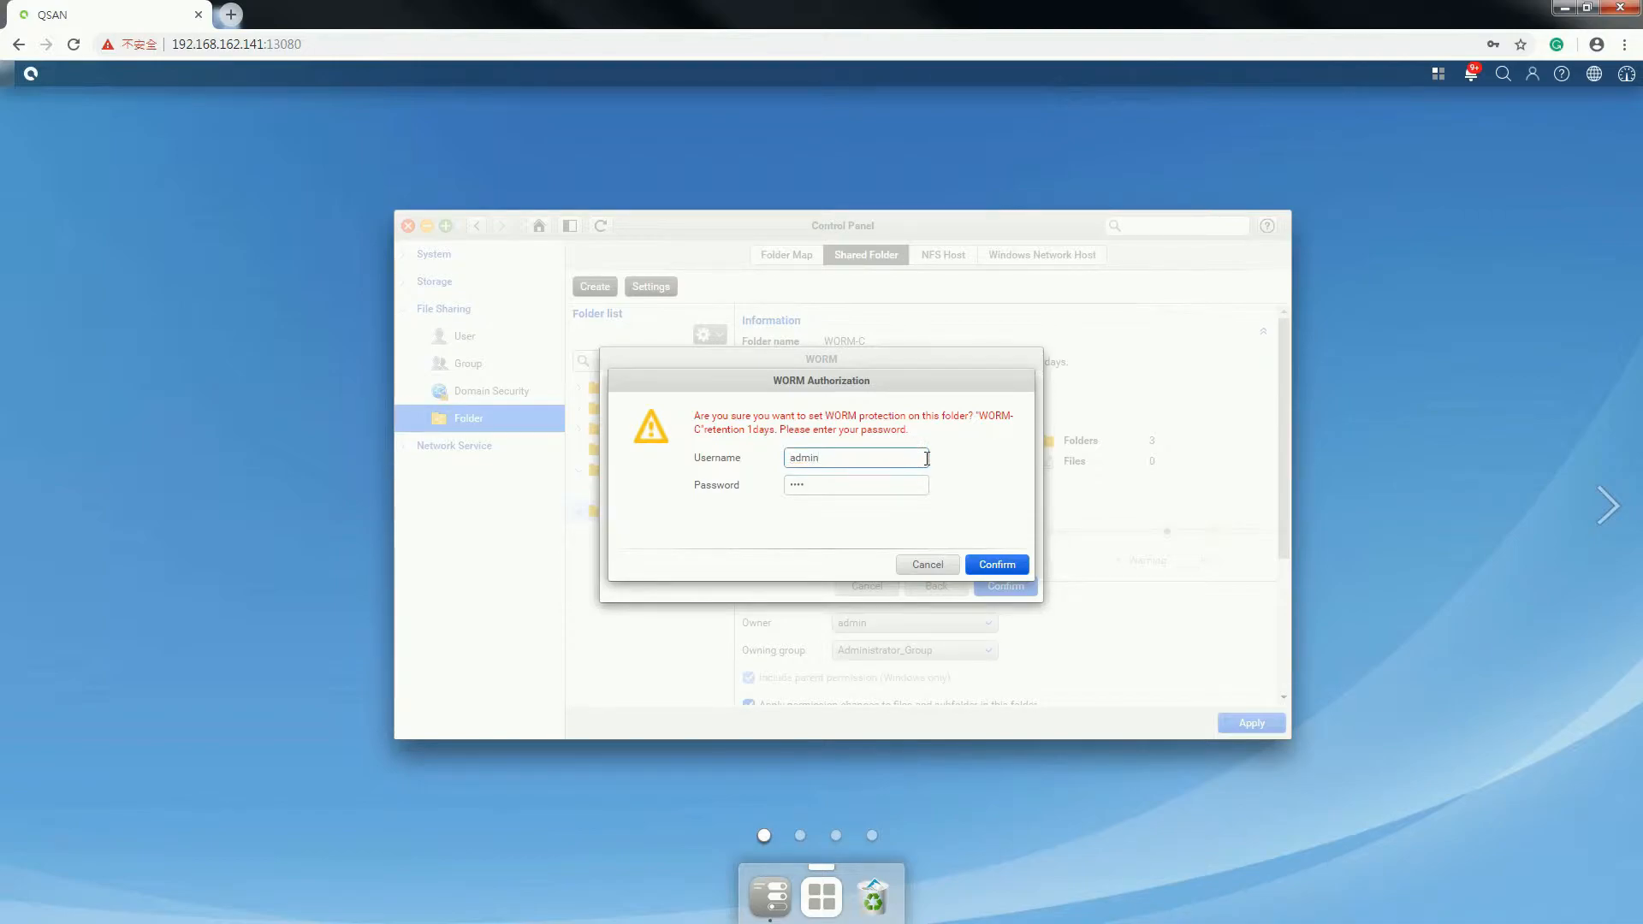
click(1003, 563)
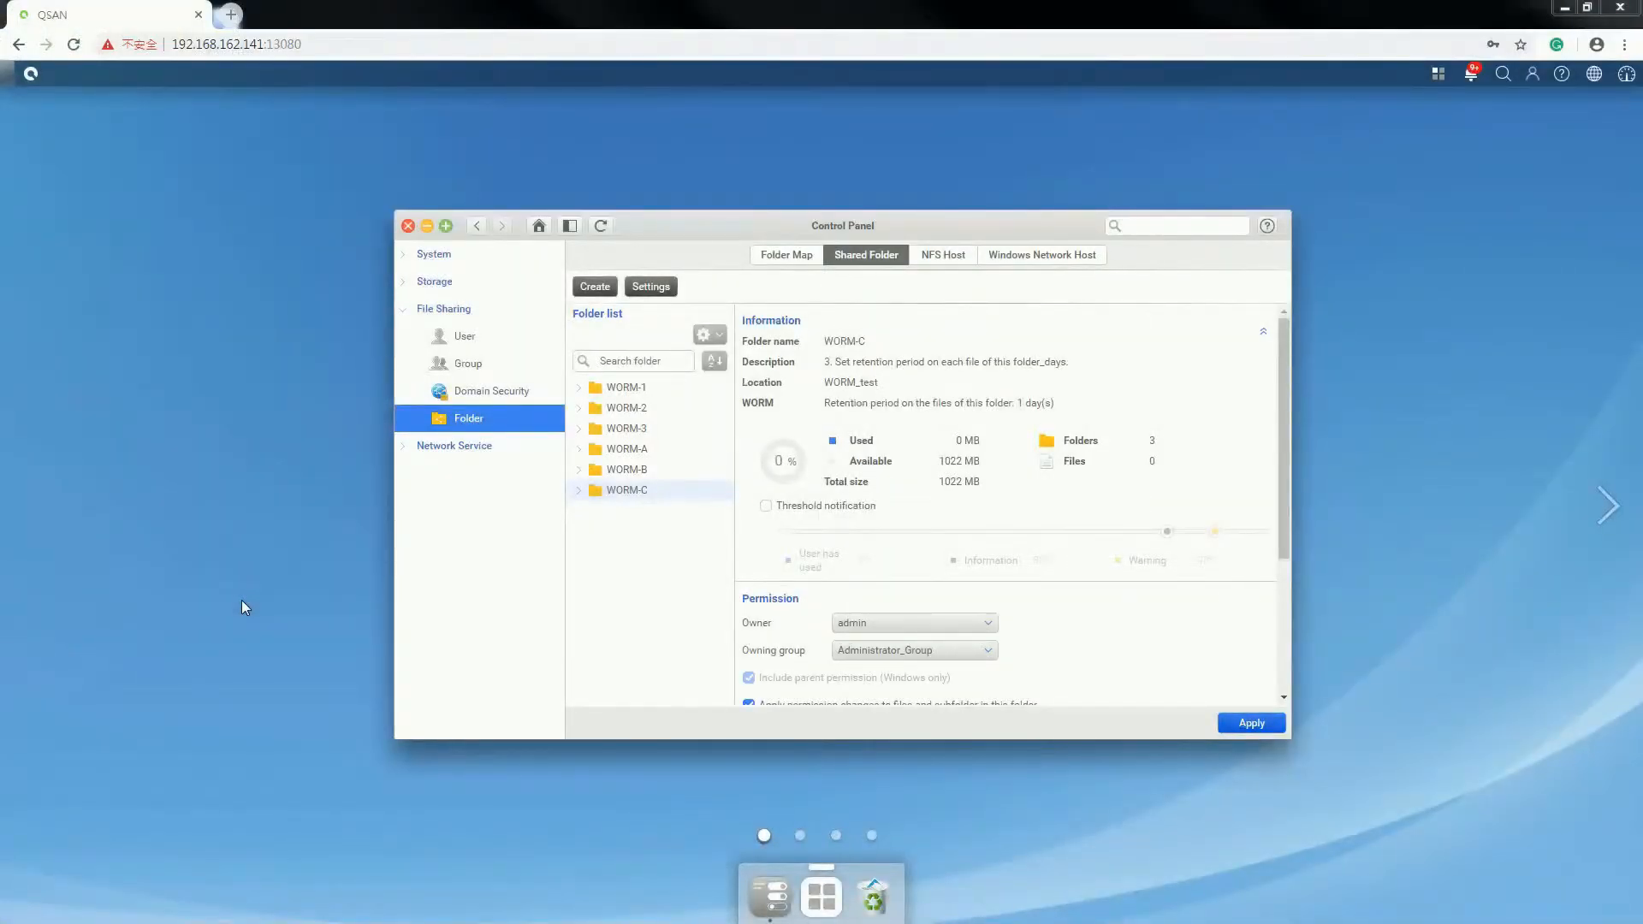
- Browse to \\192.168.162.141 in Windows Explorer and open the worm-c share
drag(0, 359, 623, 237)
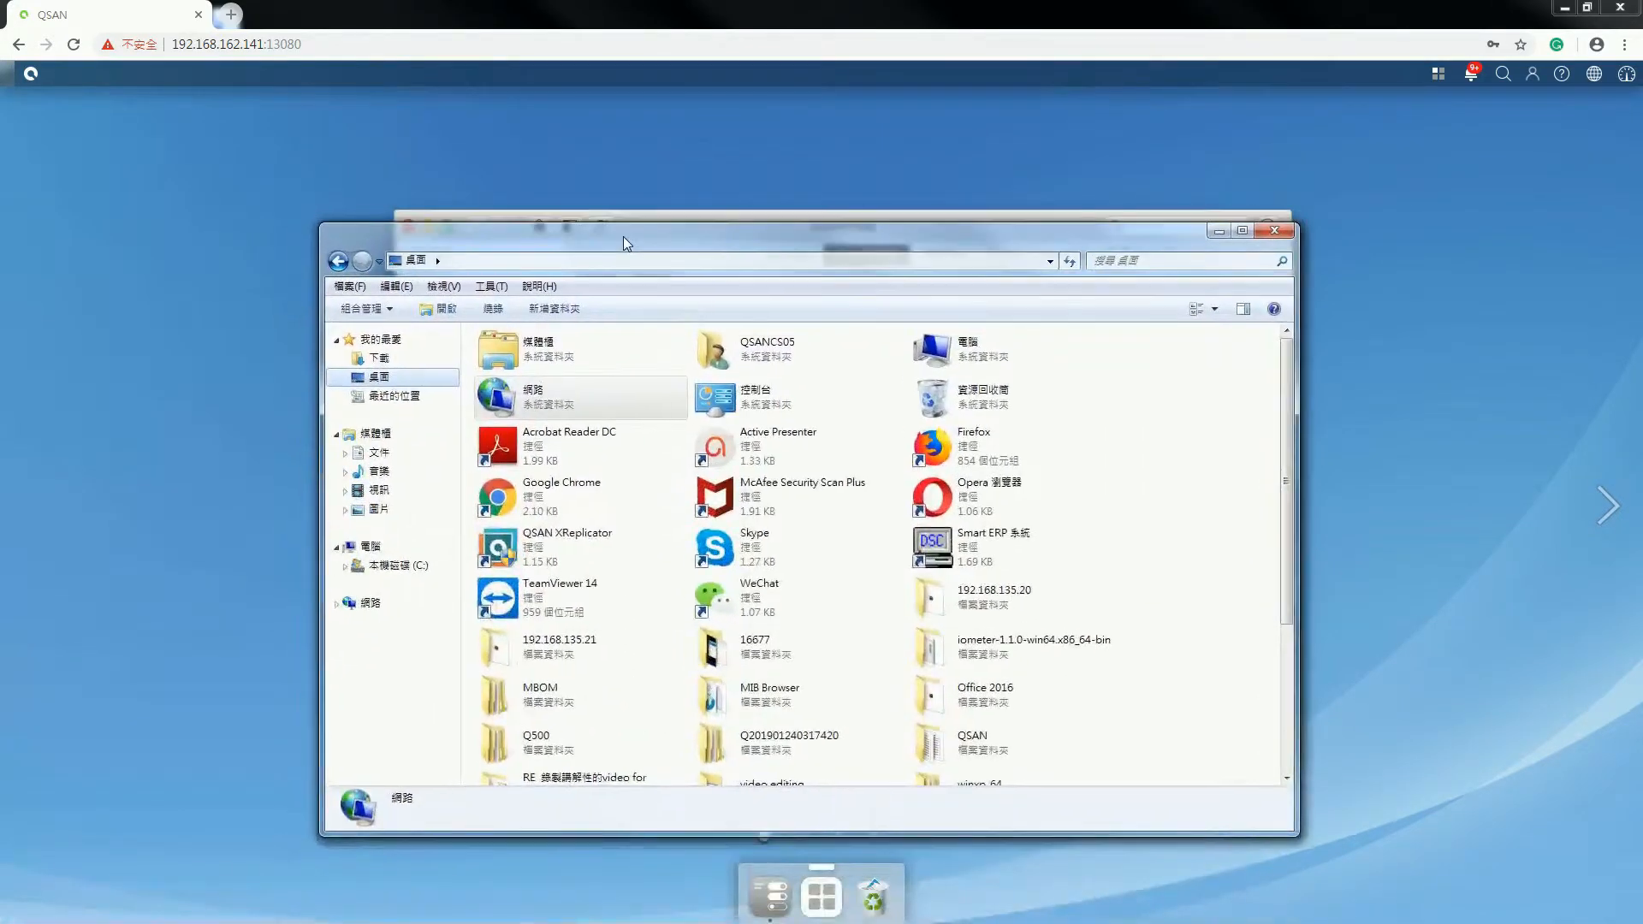
click(619, 265)
text(\\)
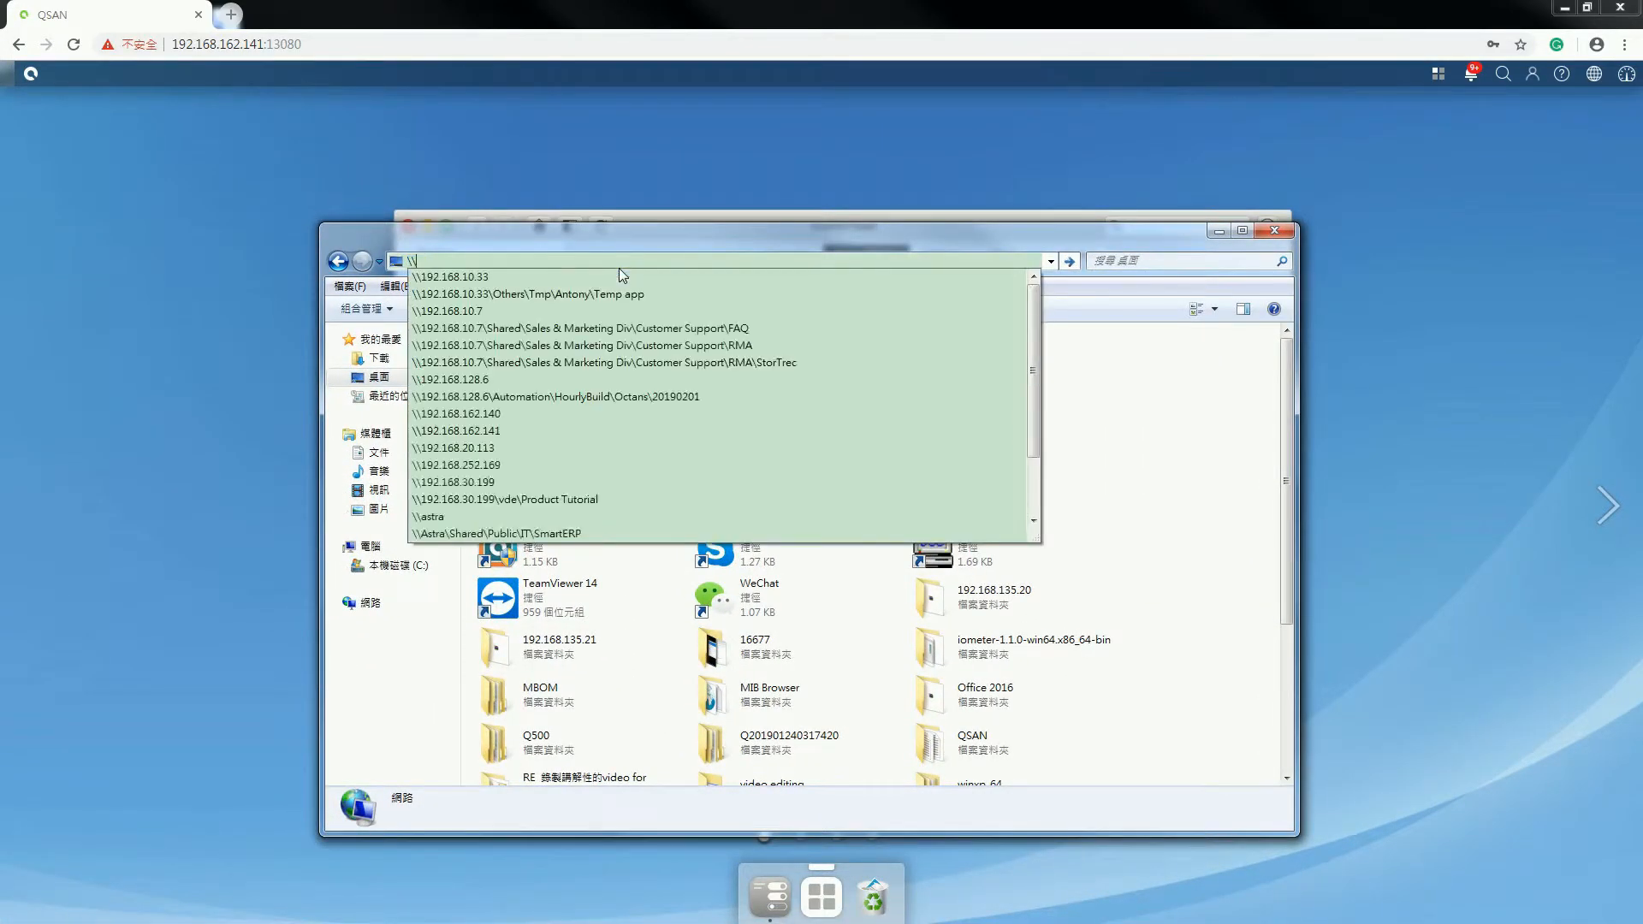
text(19)
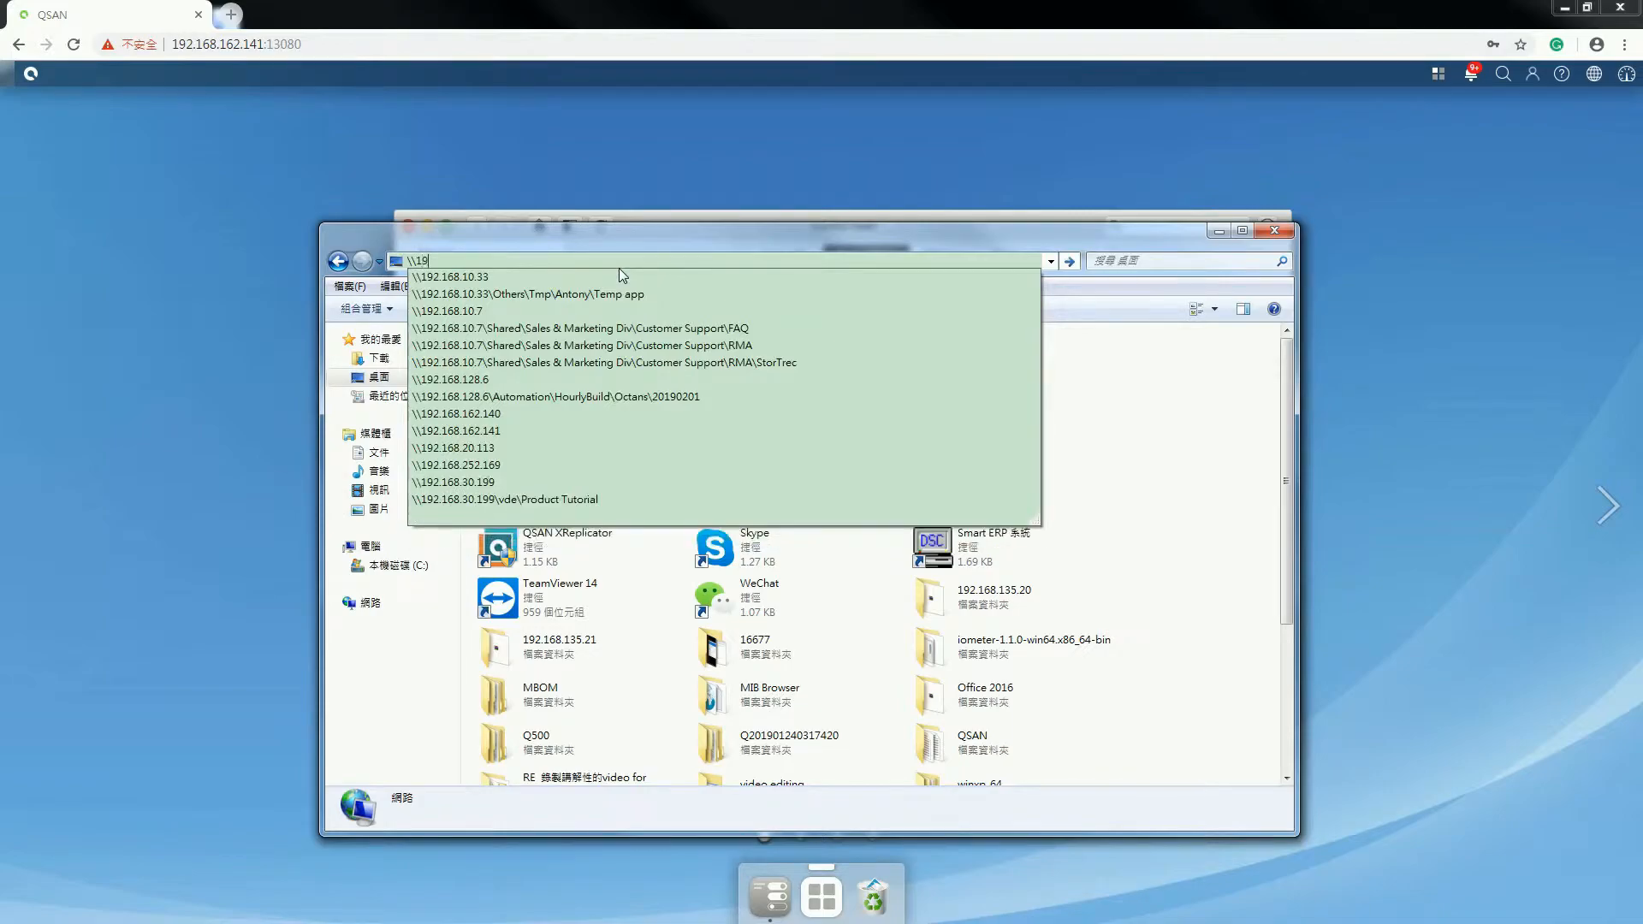
text(2.168.162.141)
key(Return)
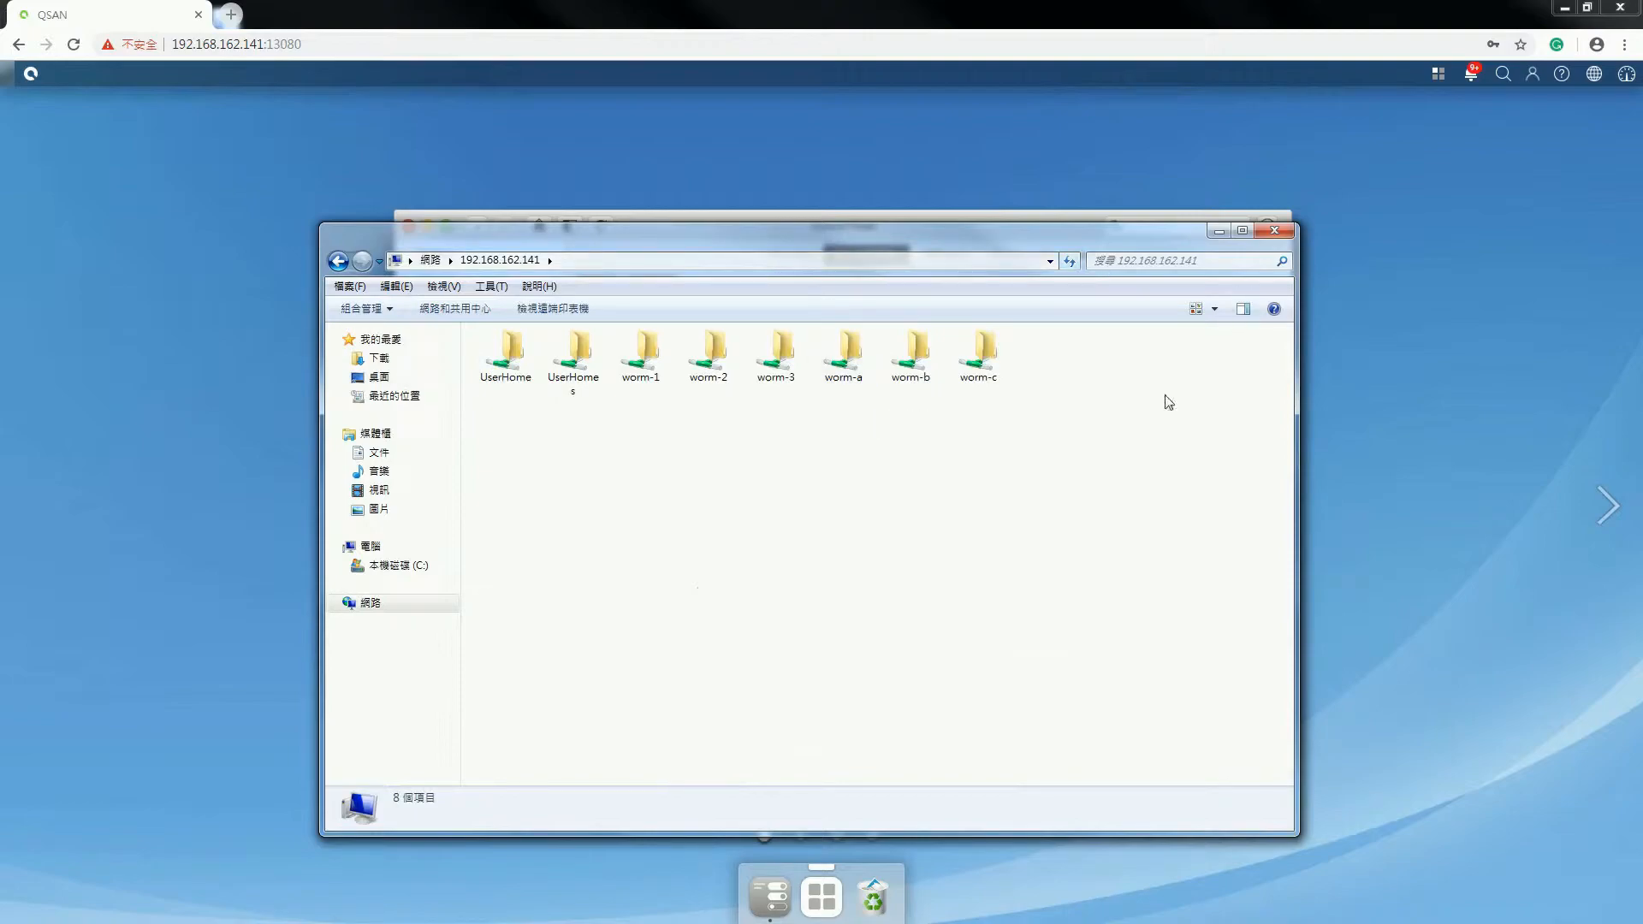
double_click(989, 370)
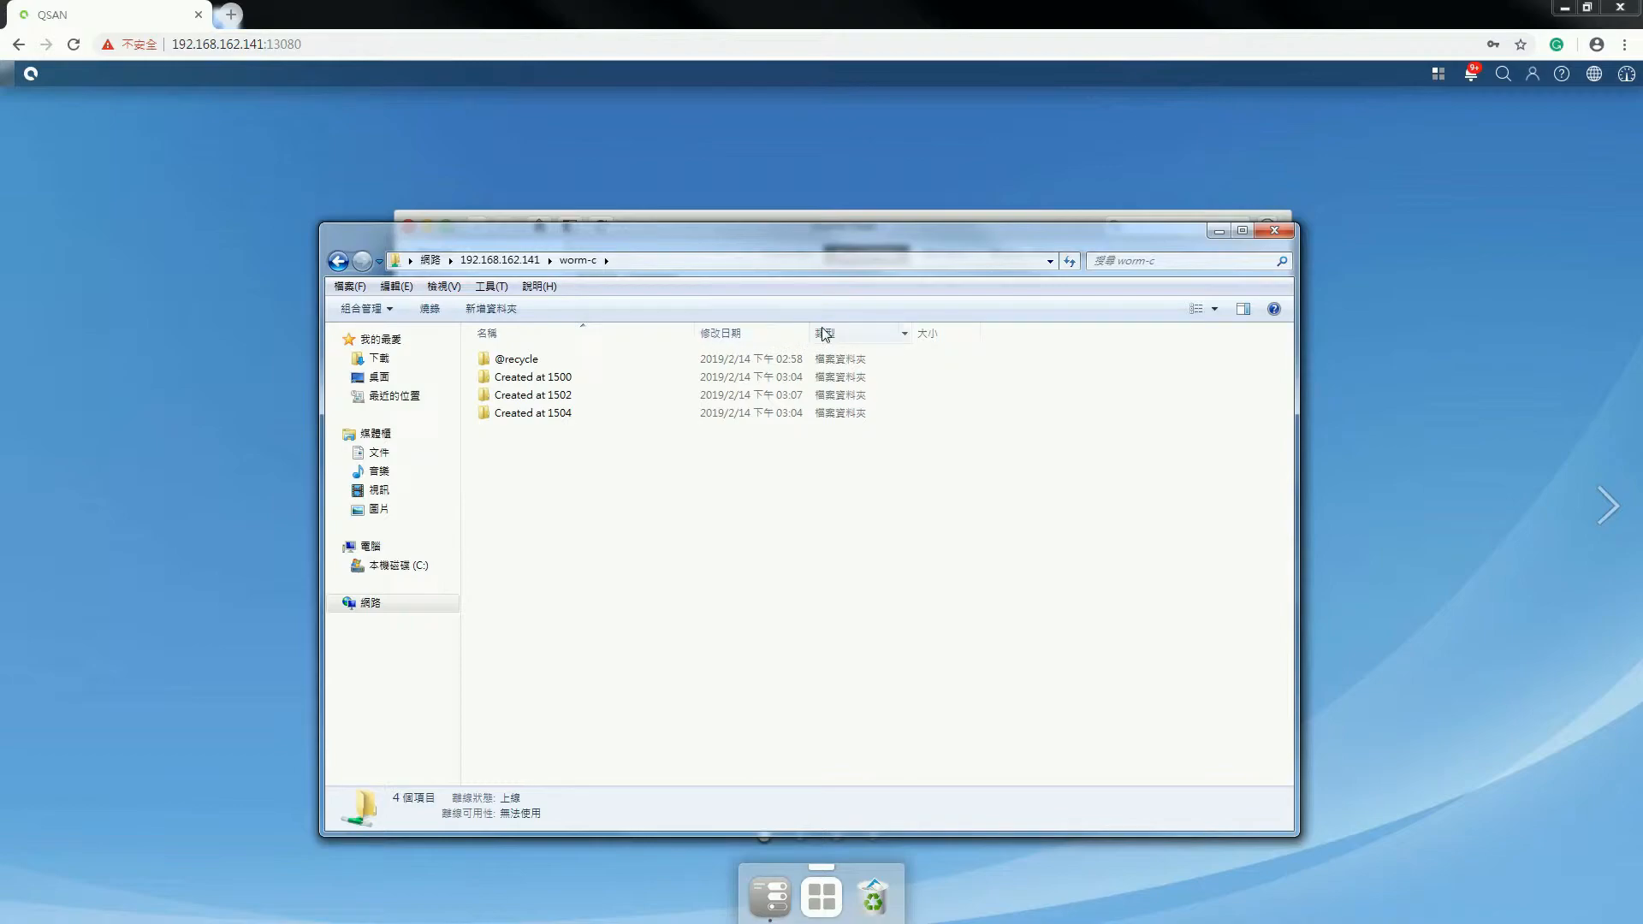
- Widen the date column and look inside the Created at 1500 folder before returning to worm-c
drag(813, 334, 861, 332)
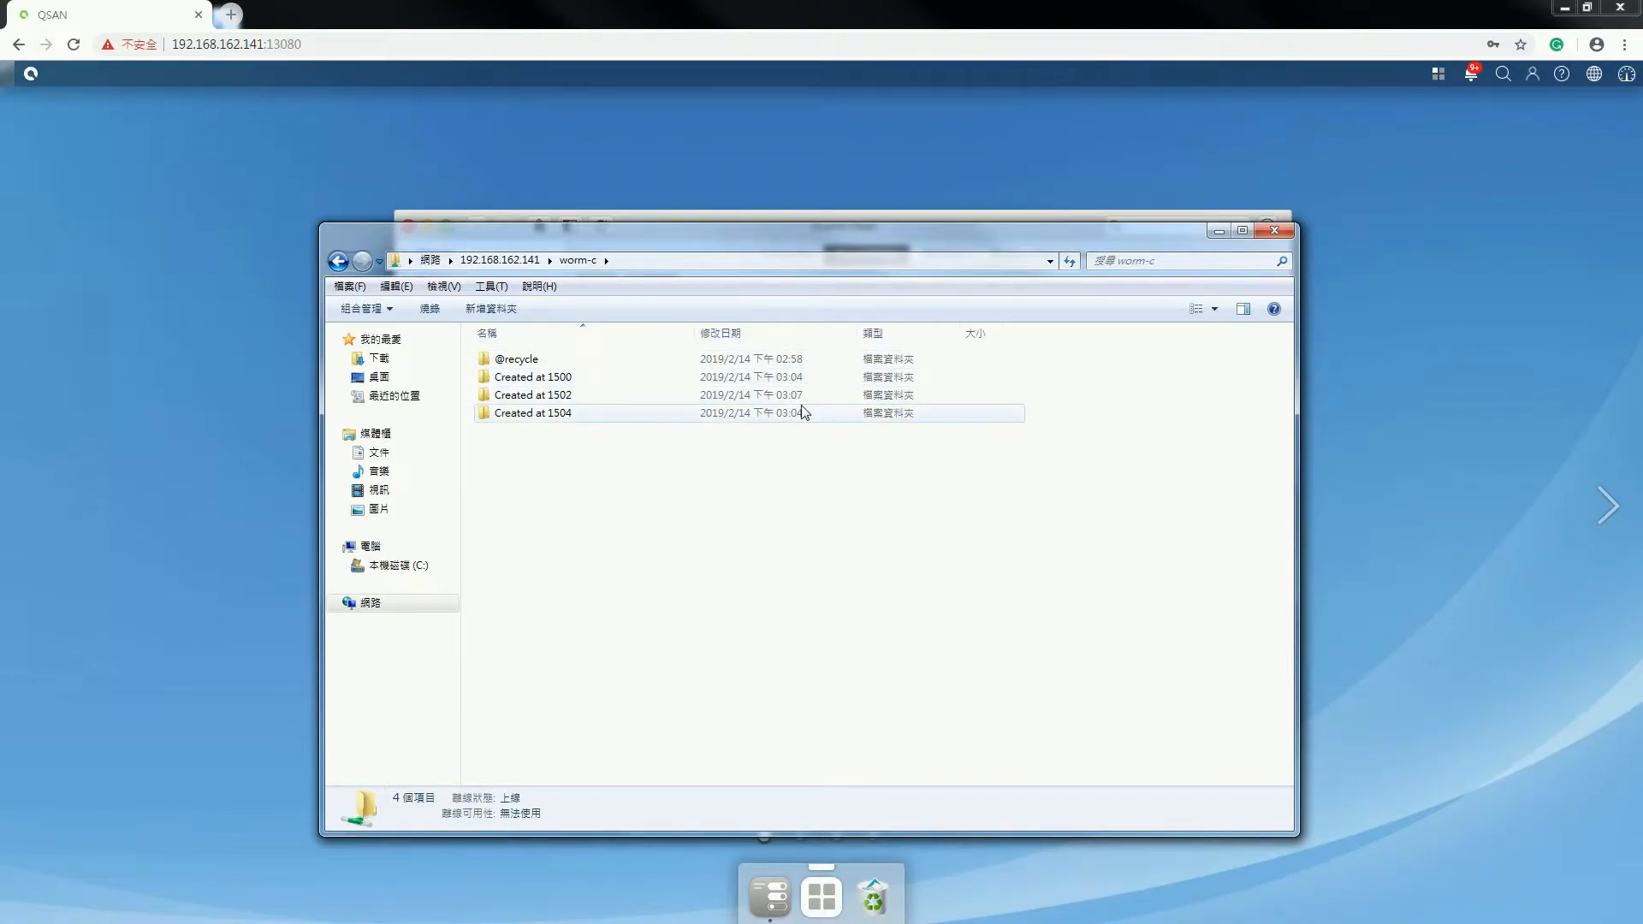
double_click(751, 382)
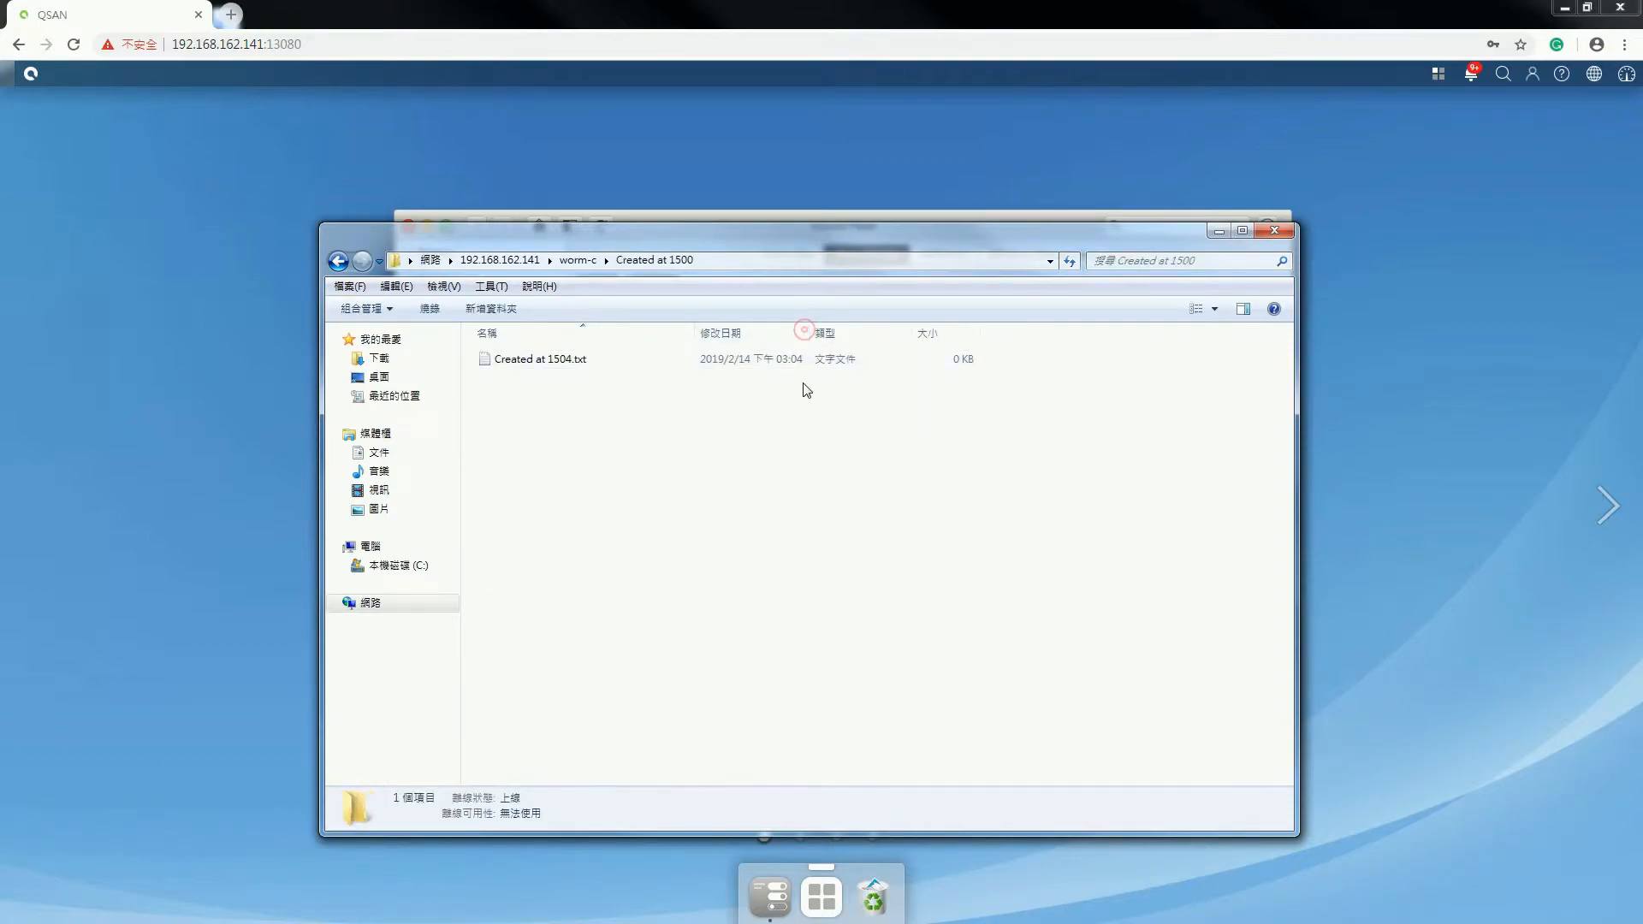
double_click(803, 330)
key(BackSpace)
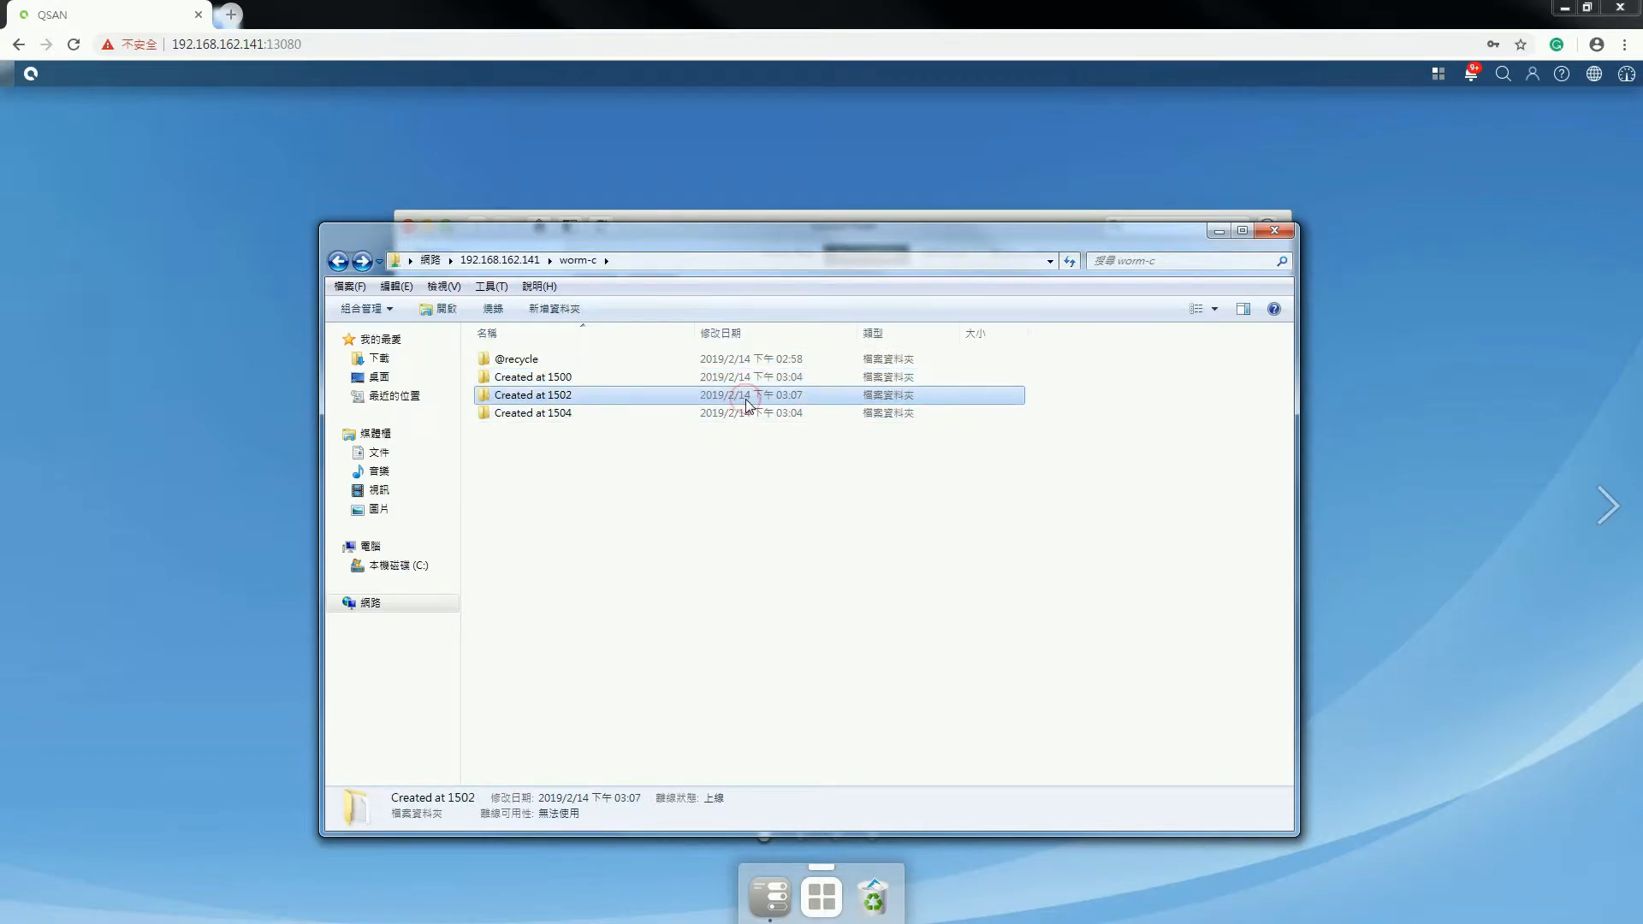
- Delete Created at 1504, refresh to see it reappear, then recheck WORM-C's subfolders in QSM
click(747, 416)
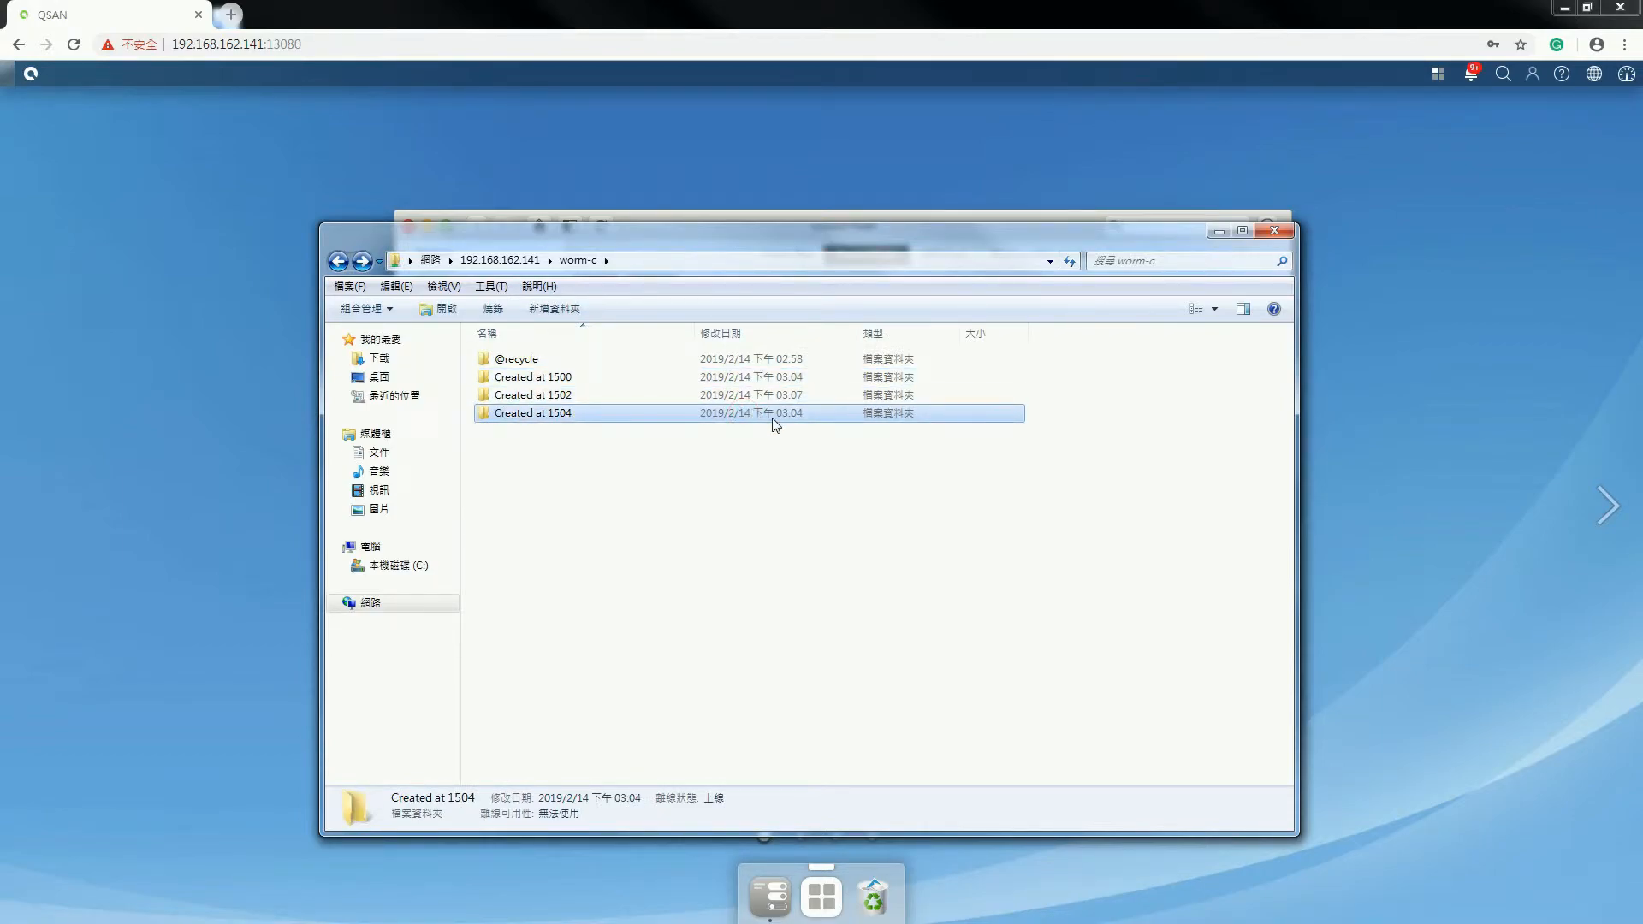
key(Delete)
key(Return)
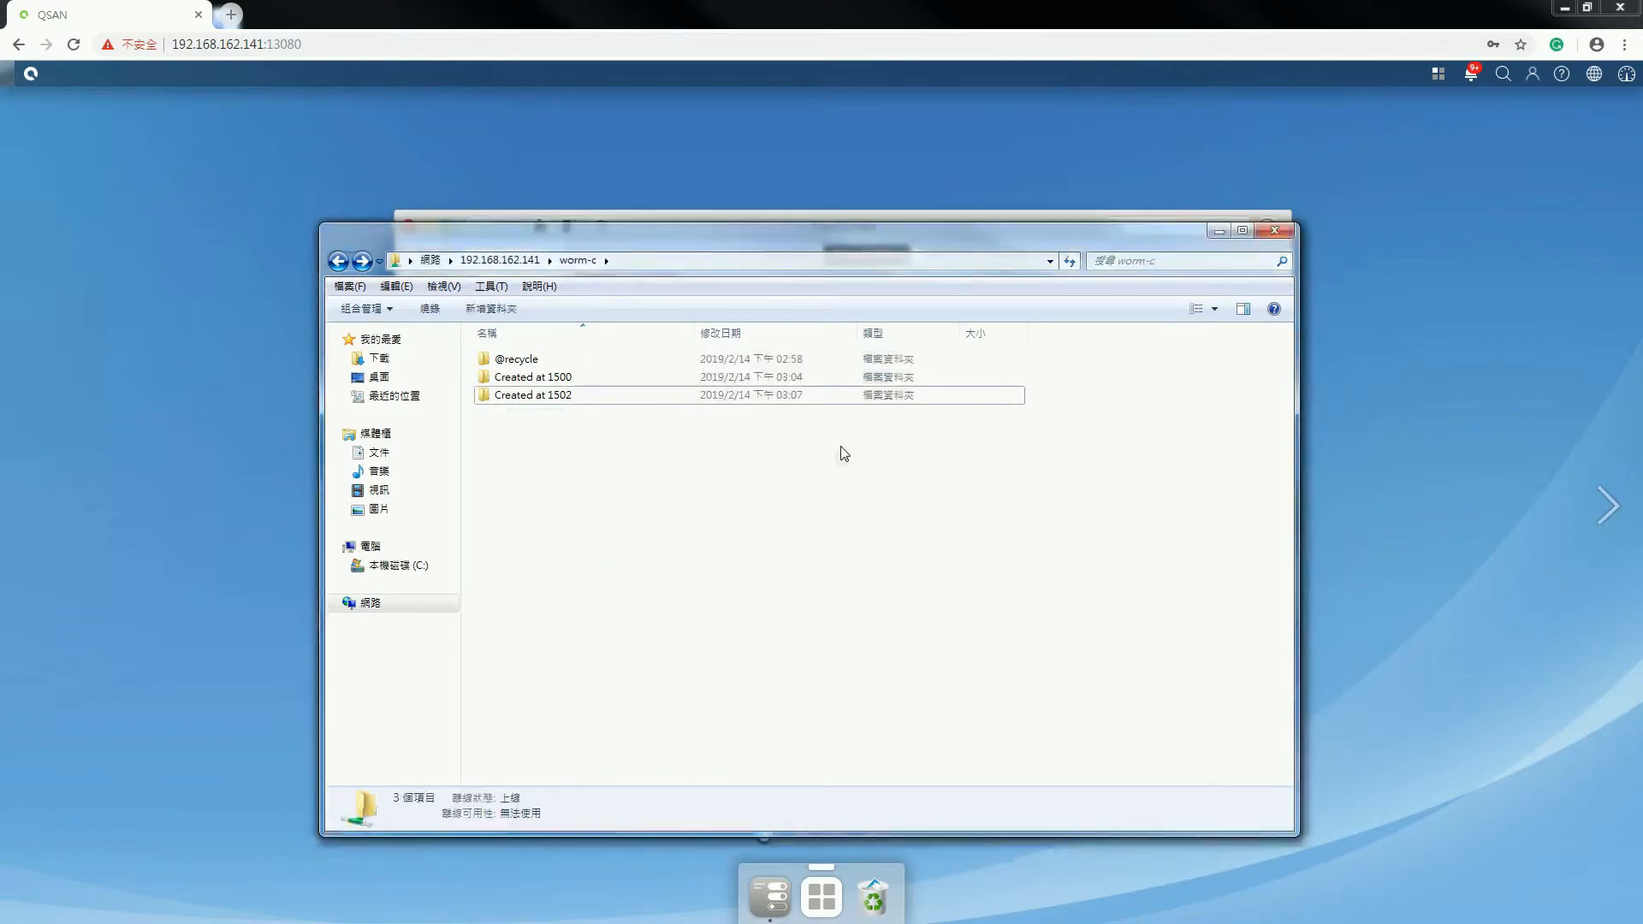
right_click(846, 451)
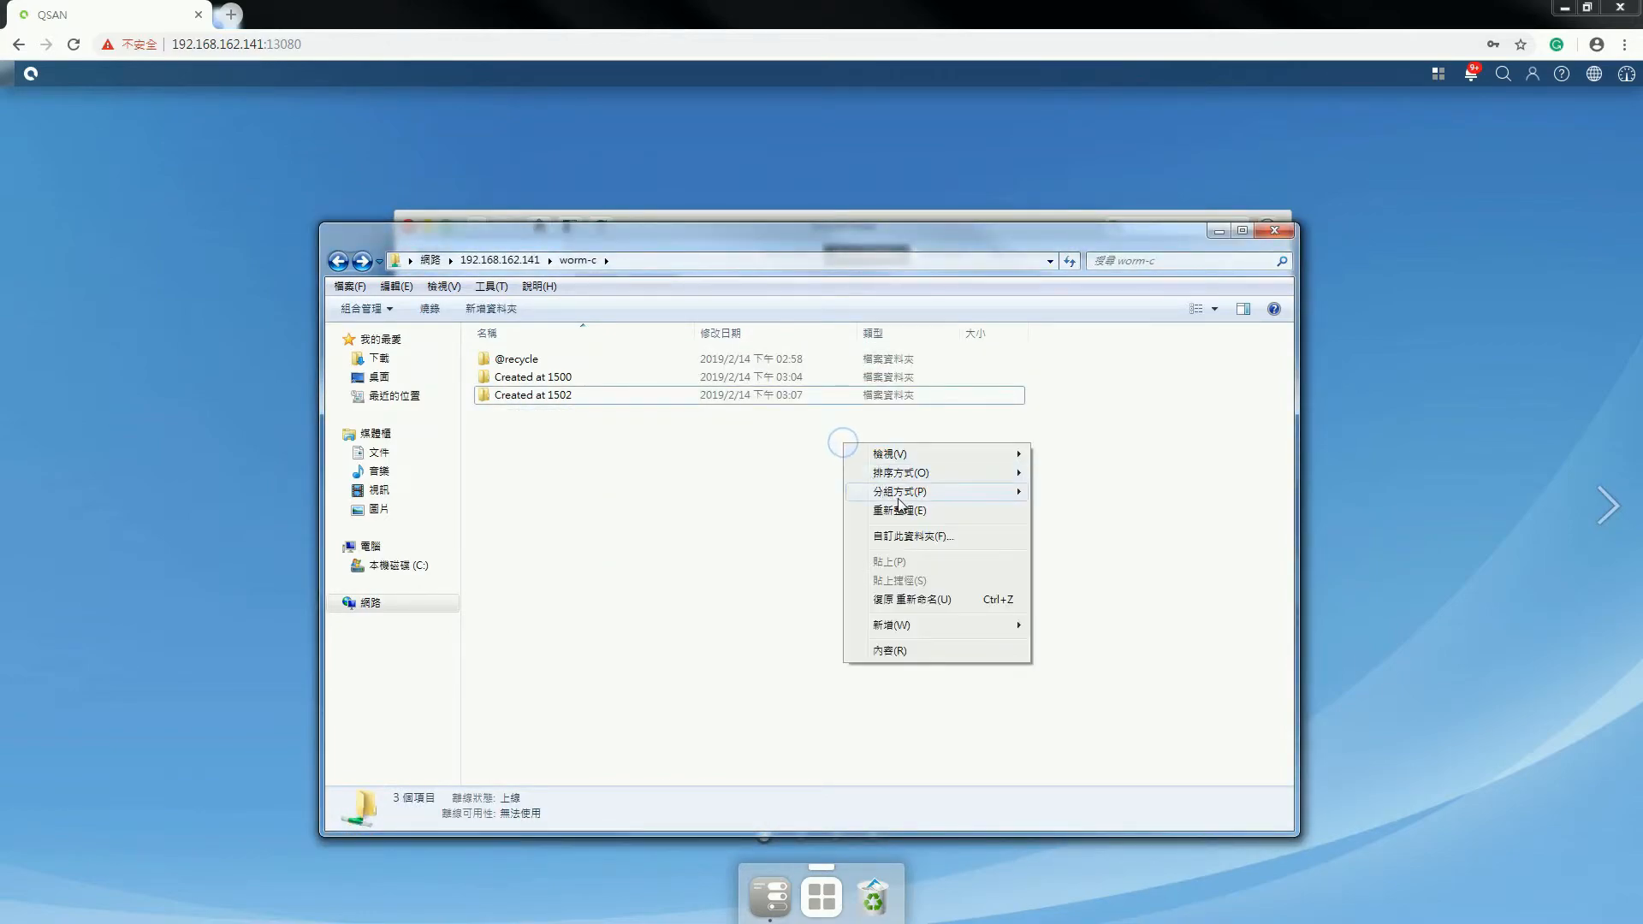
click(901, 504)
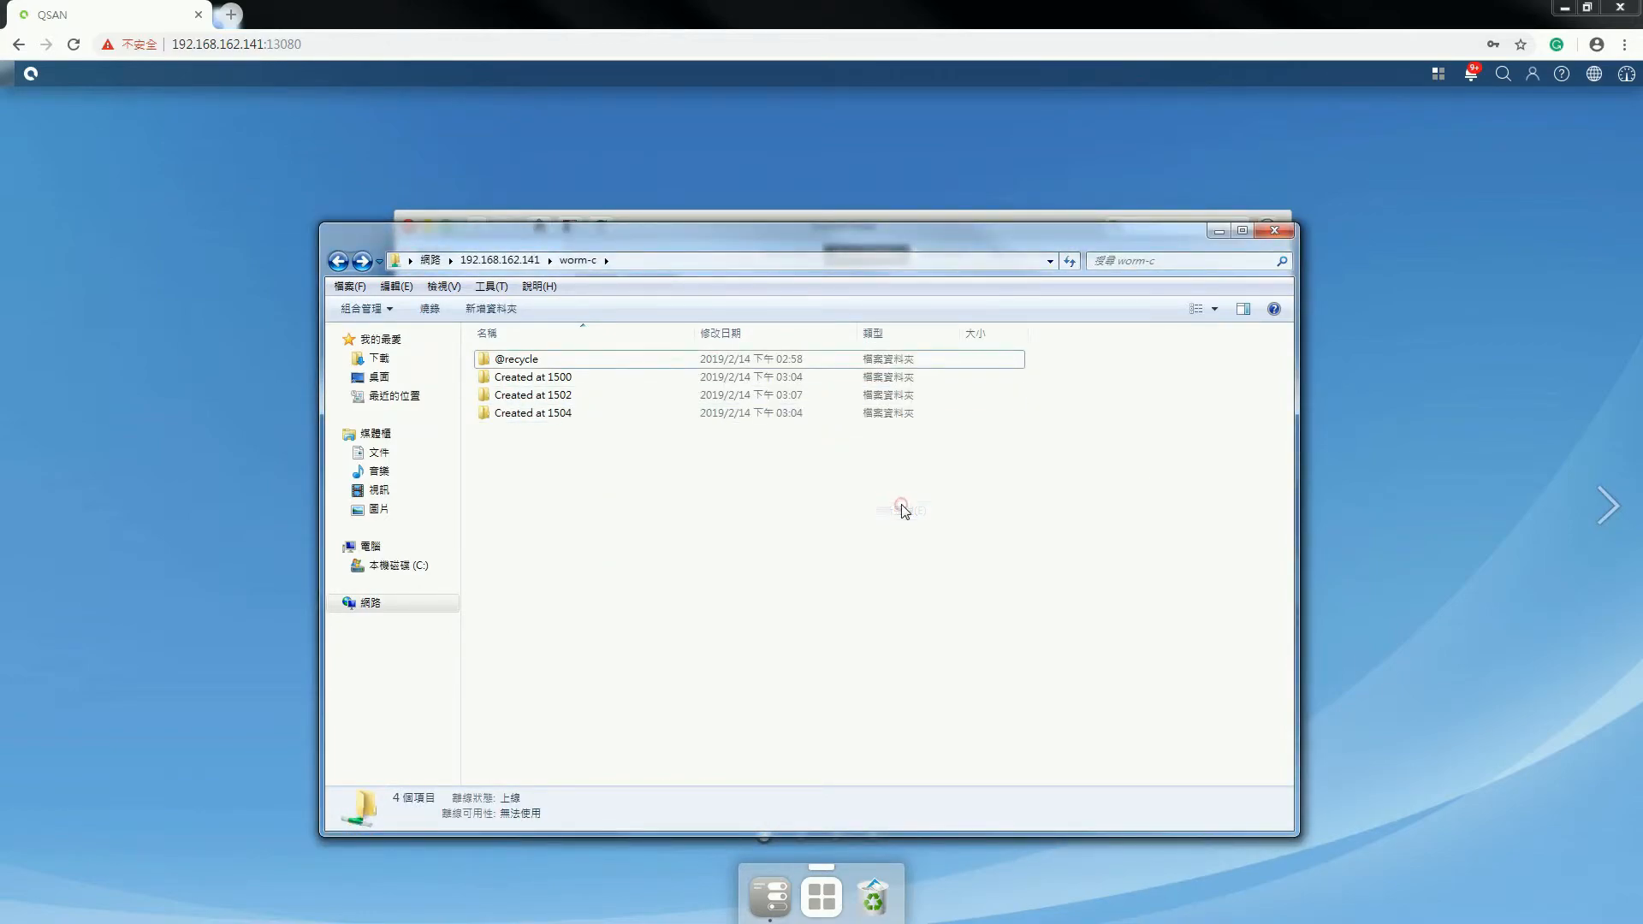
click(939, 213)
click(581, 492)
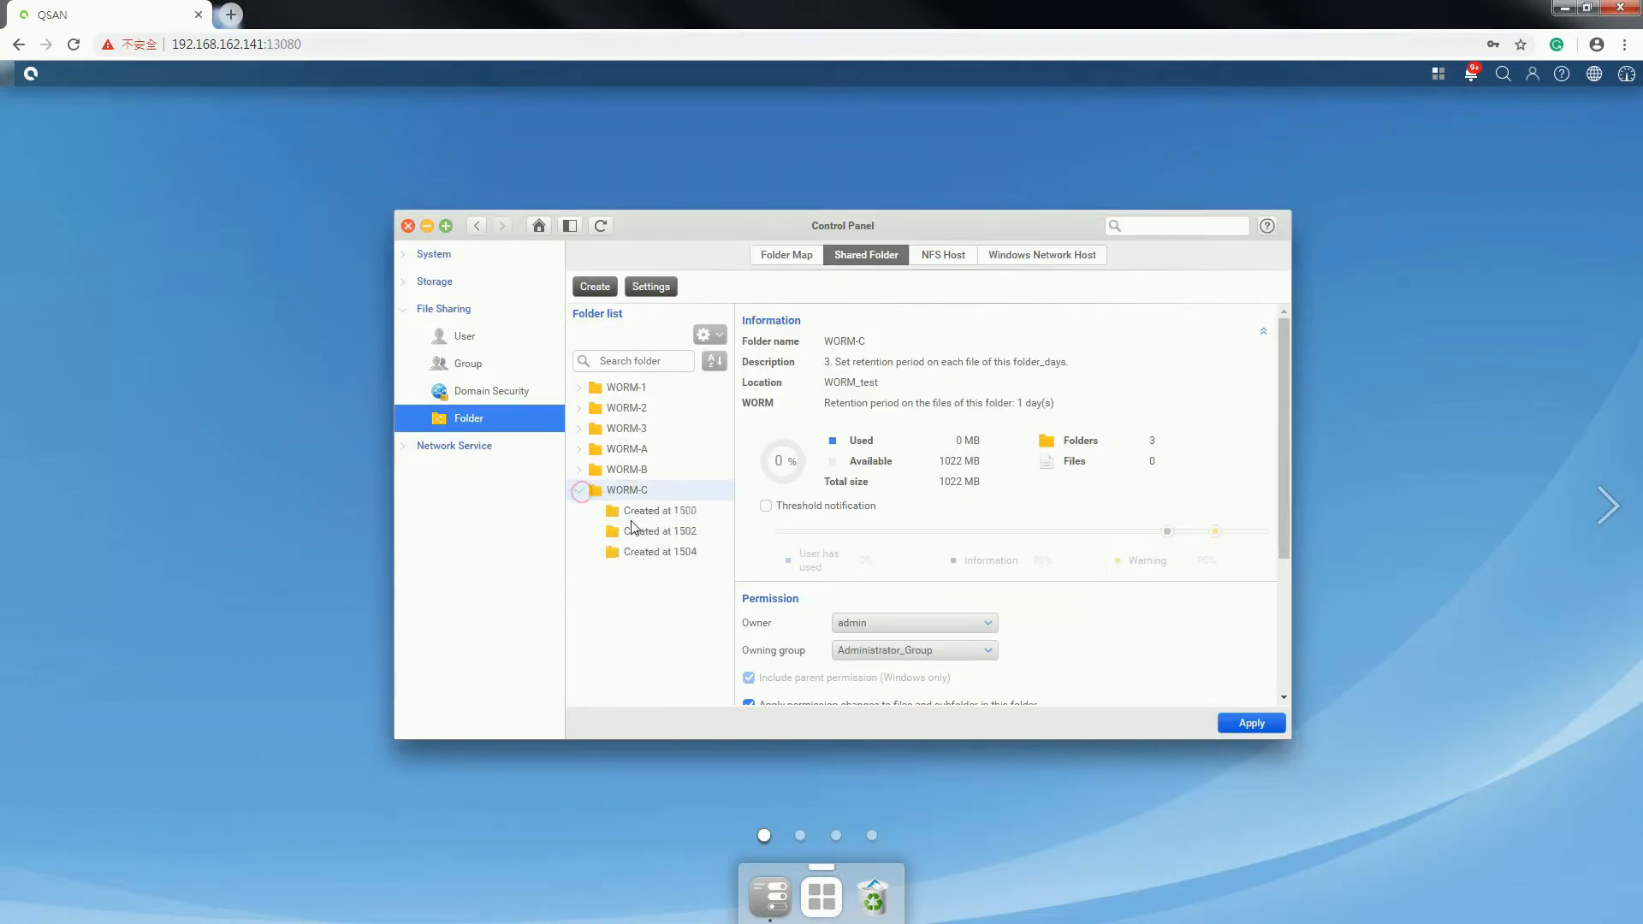
click(648, 510)
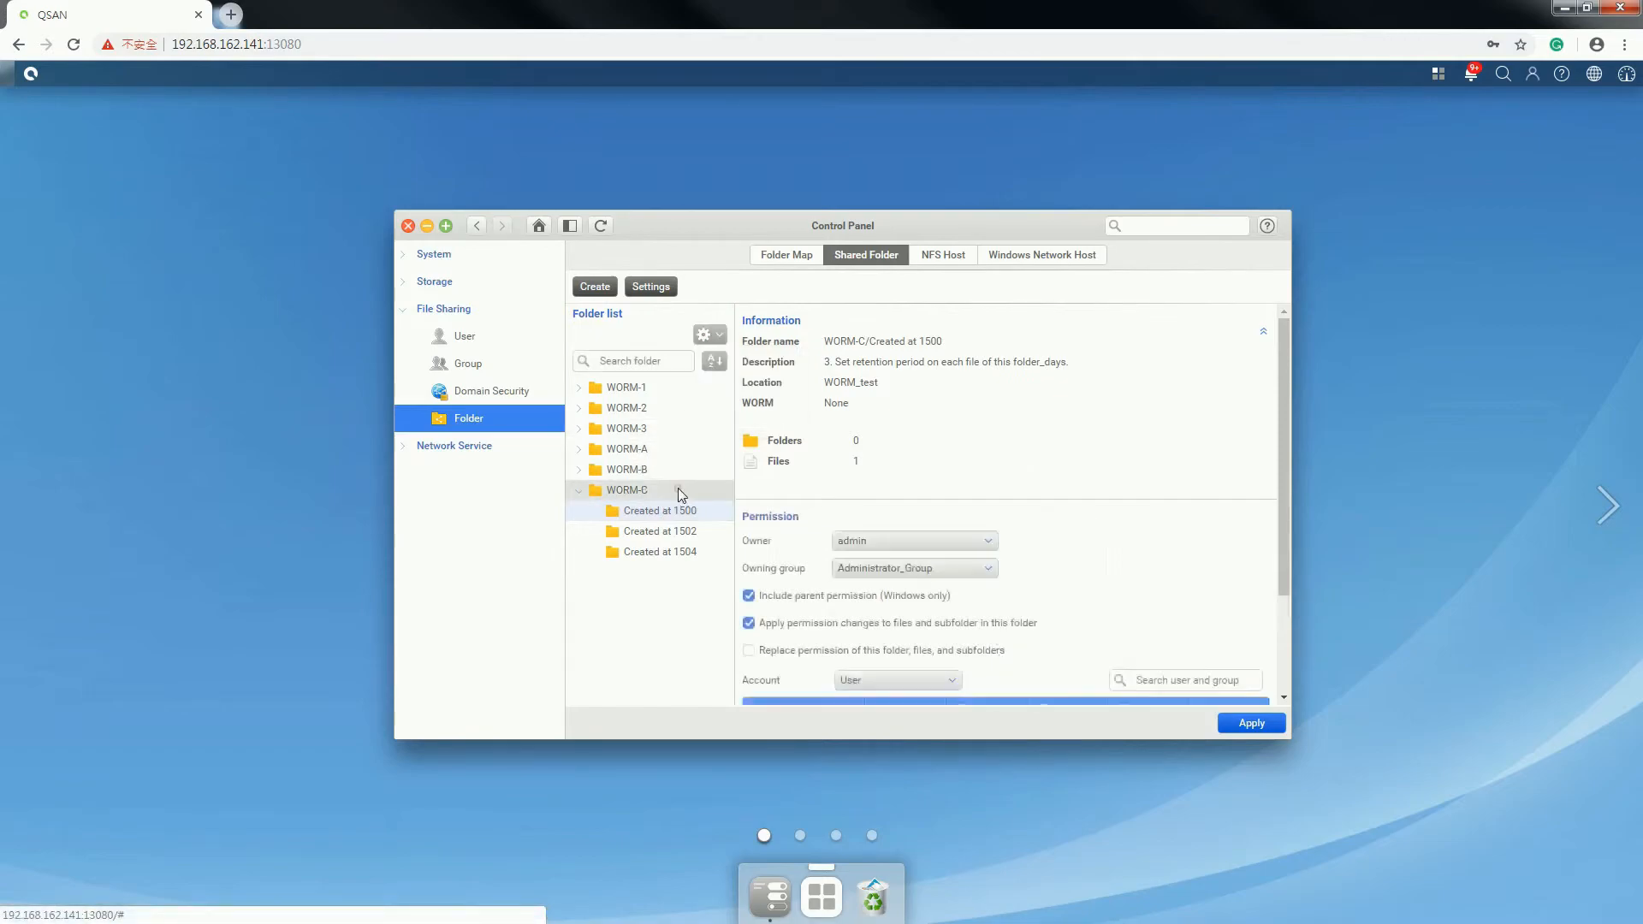
click(678, 492)
mouse_move(709, 334)
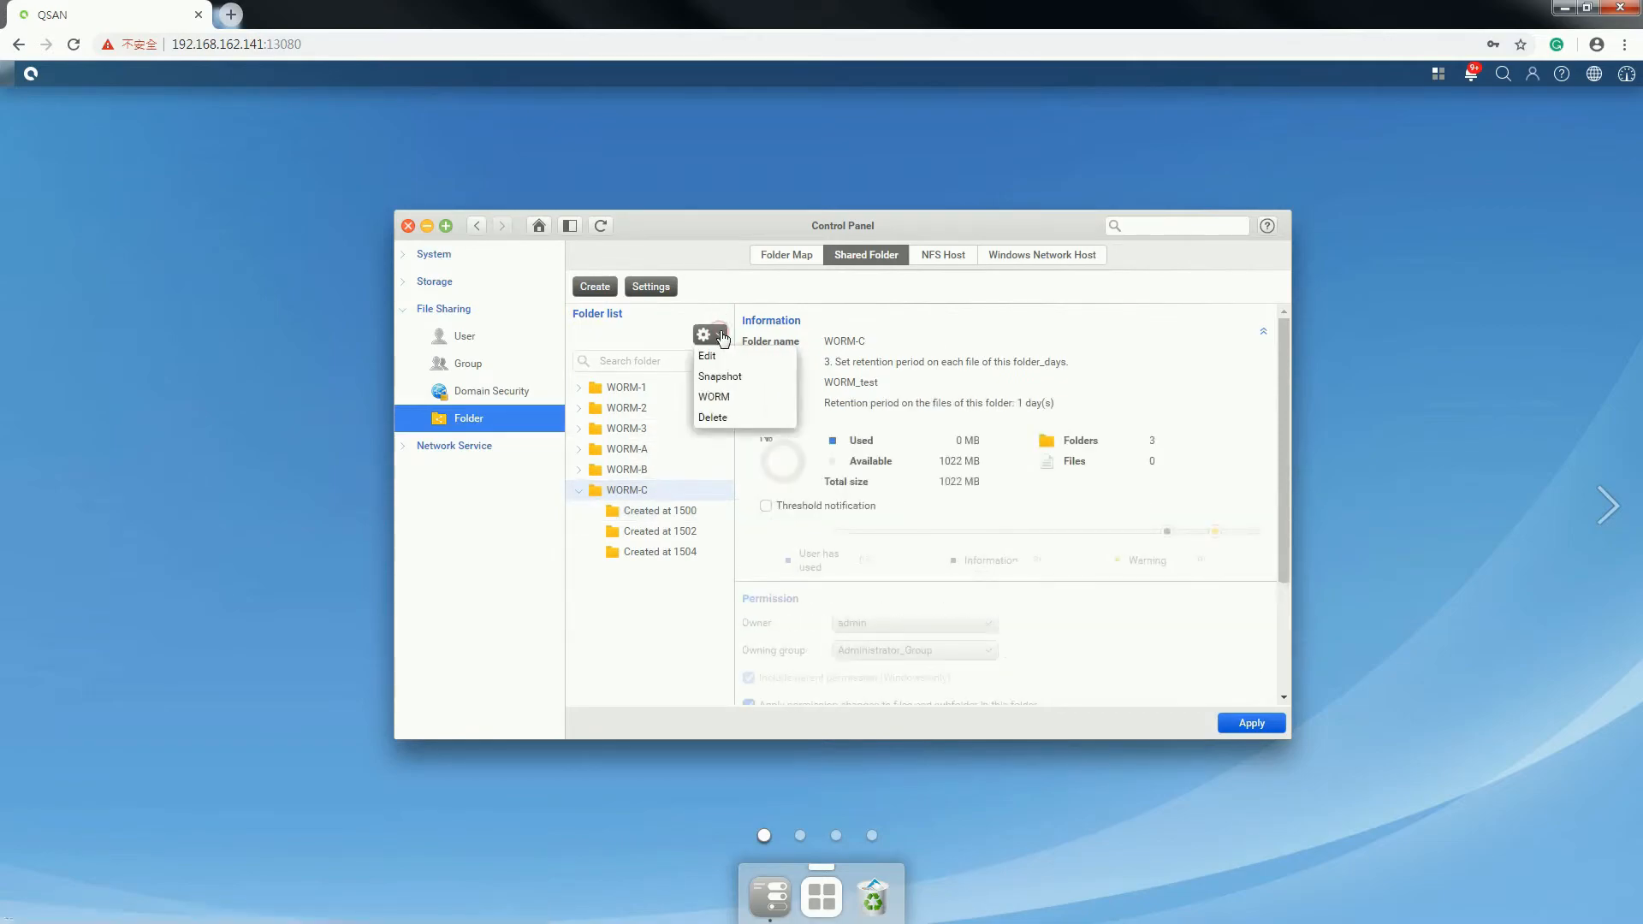
click(743, 419)
click(892, 525)
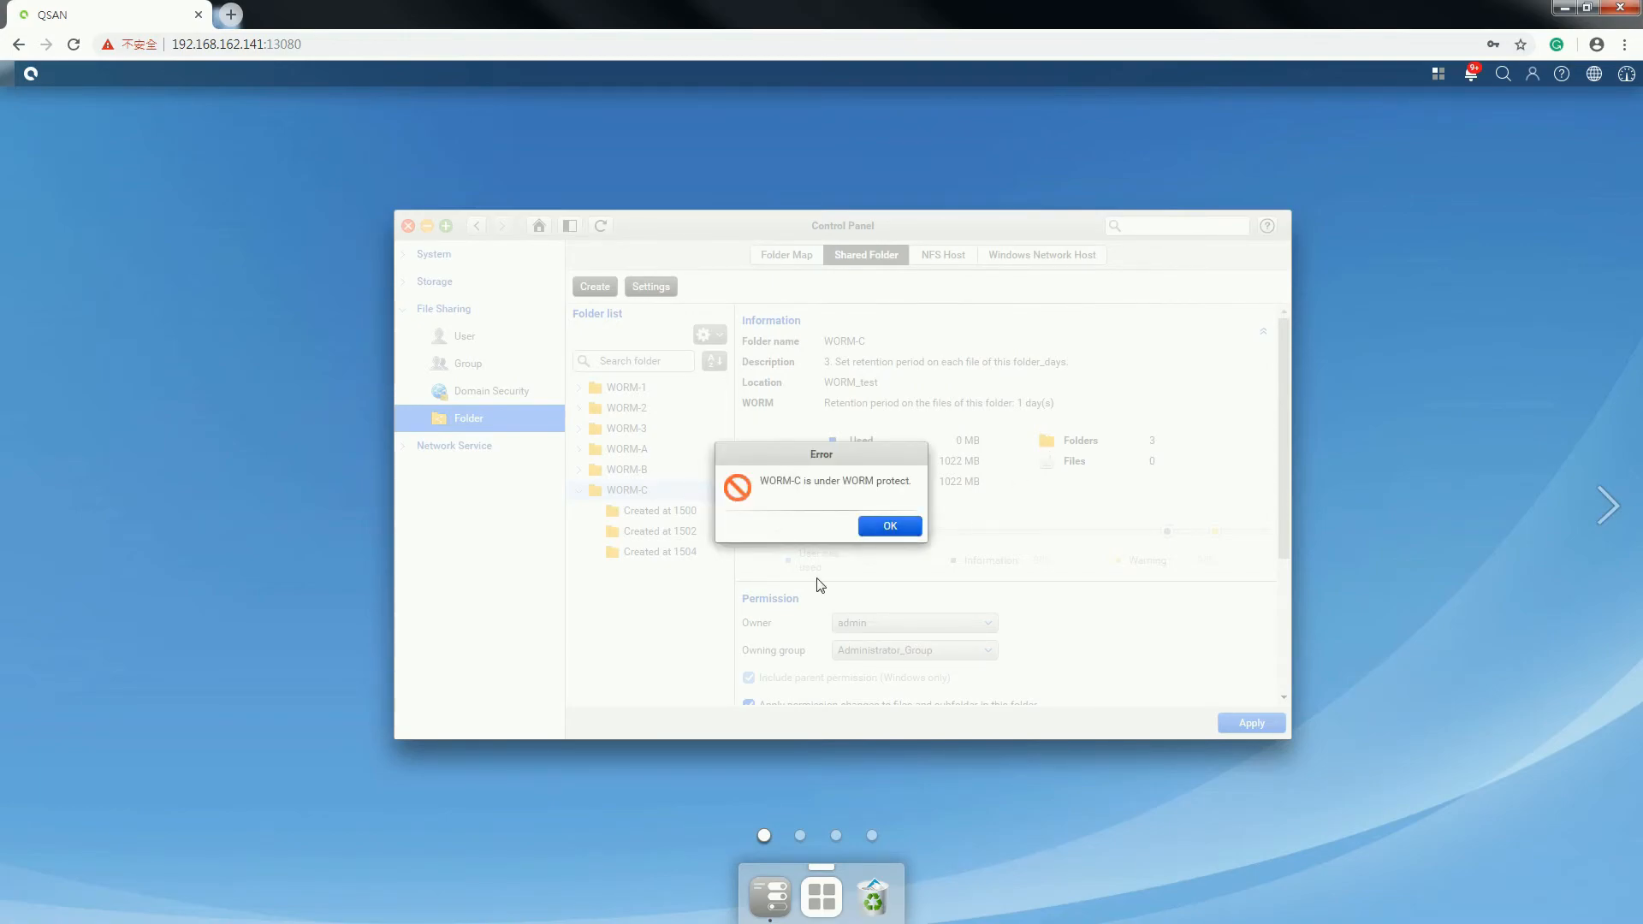
click(919, 526)
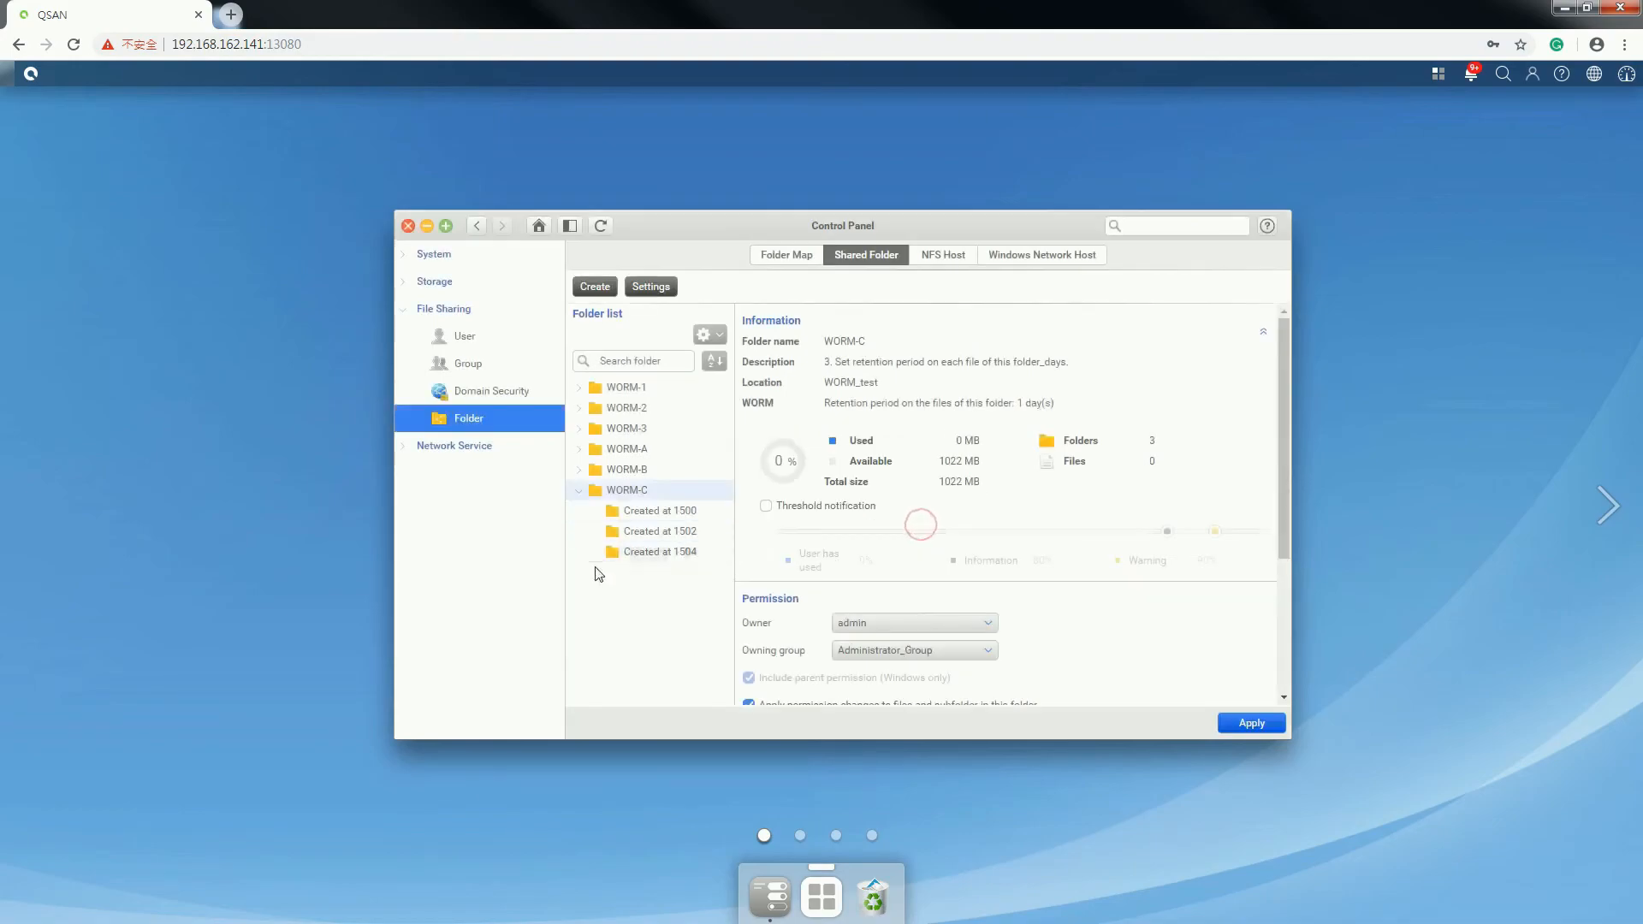